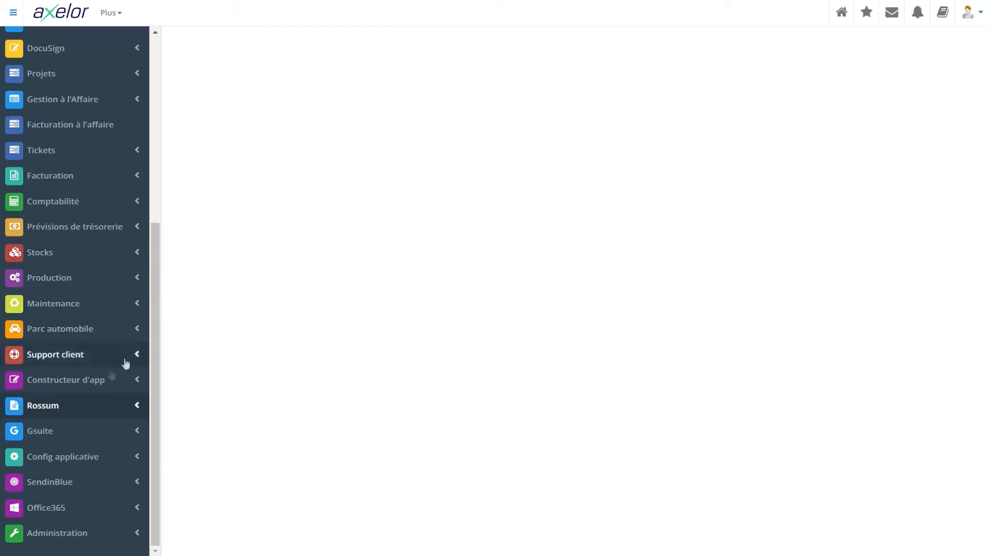
Open the Rossum app's configuration from the application management to view its connection details
click(88, 460)
click(103, 337)
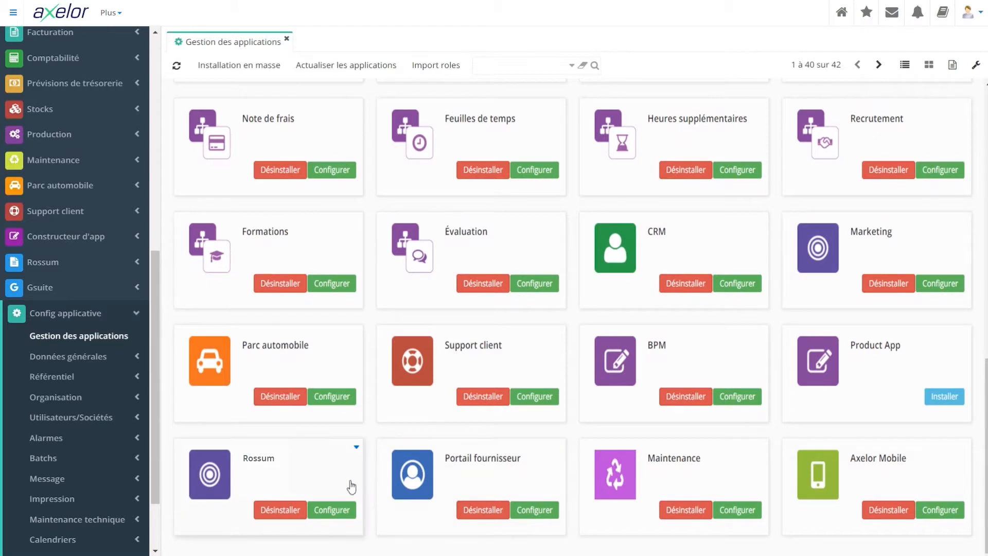
click(332, 509)
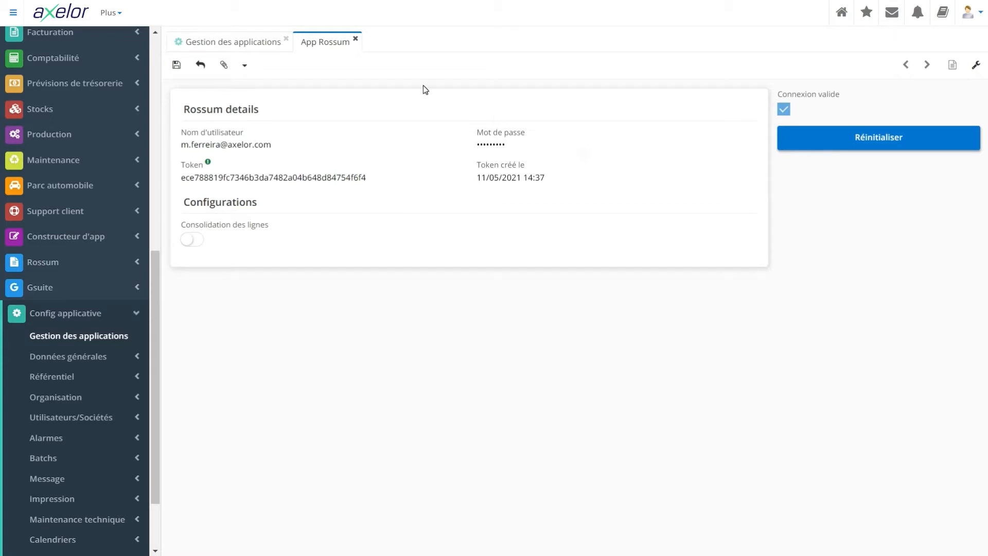
Close all open views and open Rossum's list of OCR invoice templates (Modèle de facture OCR)
click(249, 40)
right_click(249, 40)
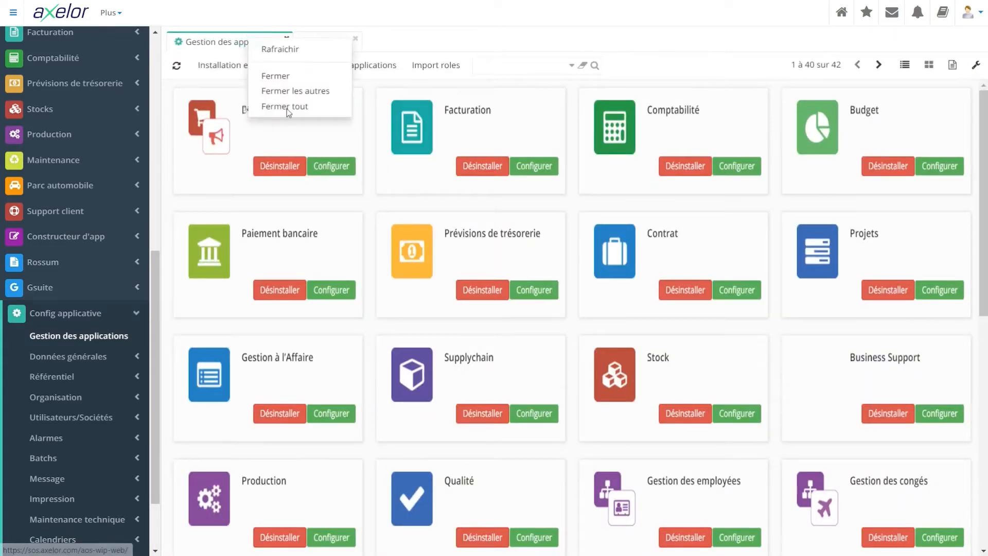
click(292, 106)
click(94, 313)
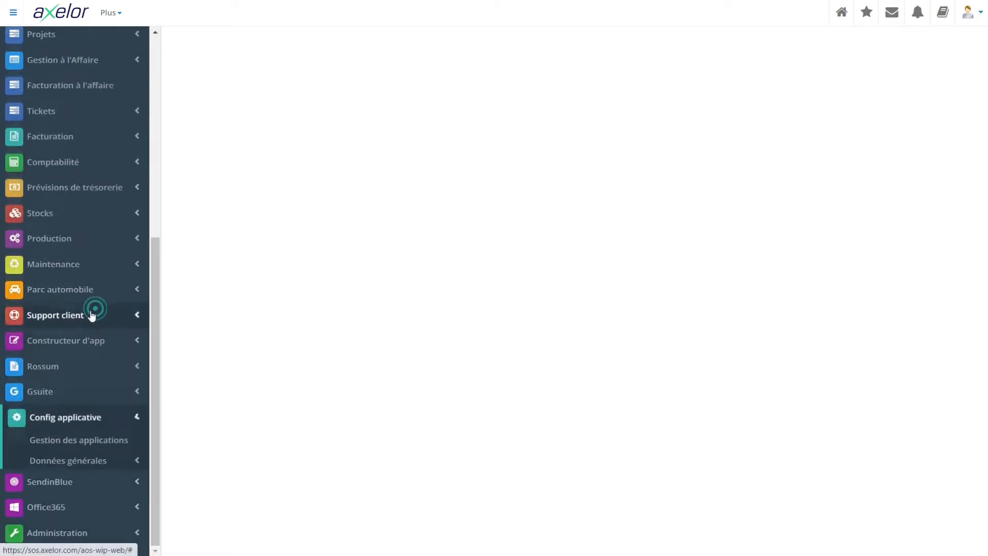
click(64, 417)
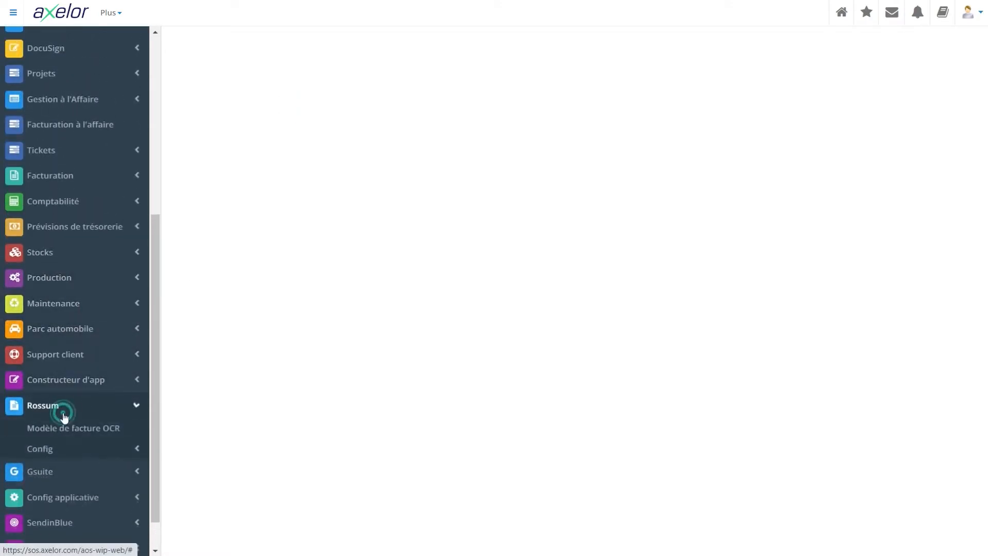
click(88, 435)
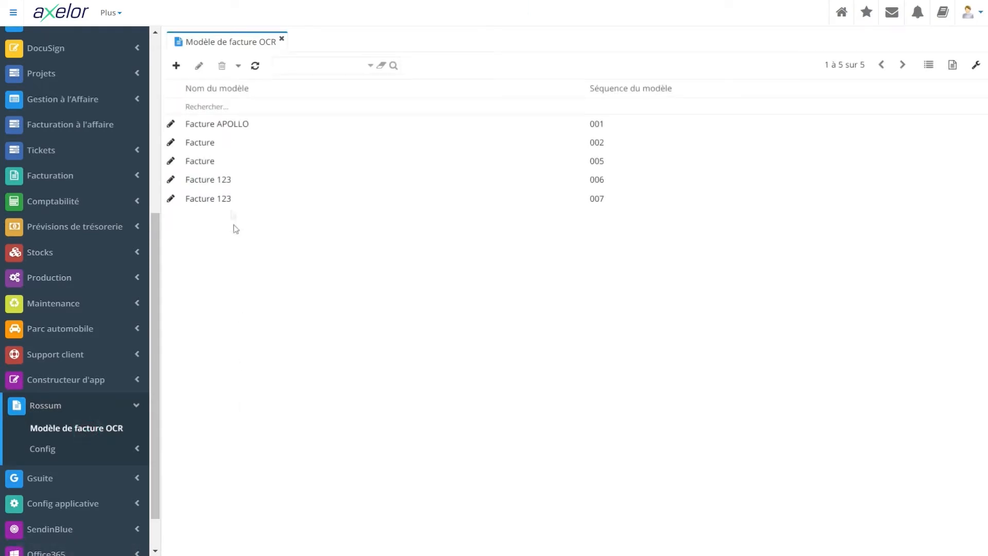
Create an OCR invoice template named Facture 123 and upload Facture-FC210039 (1).pdf from the desktop as its model file
click(177, 69)
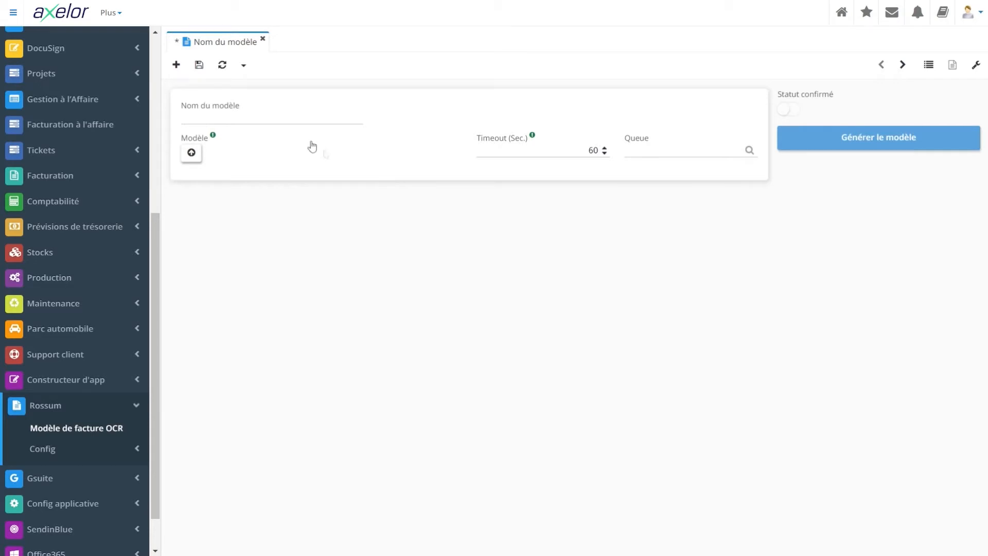
click(283, 120)
text(Facture 123)
click(190, 152)
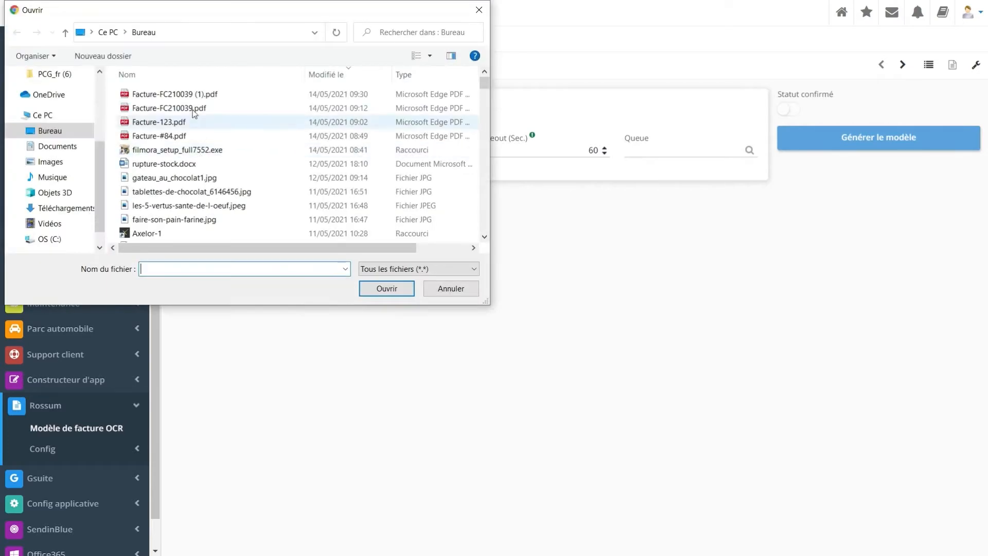
click(185, 94)
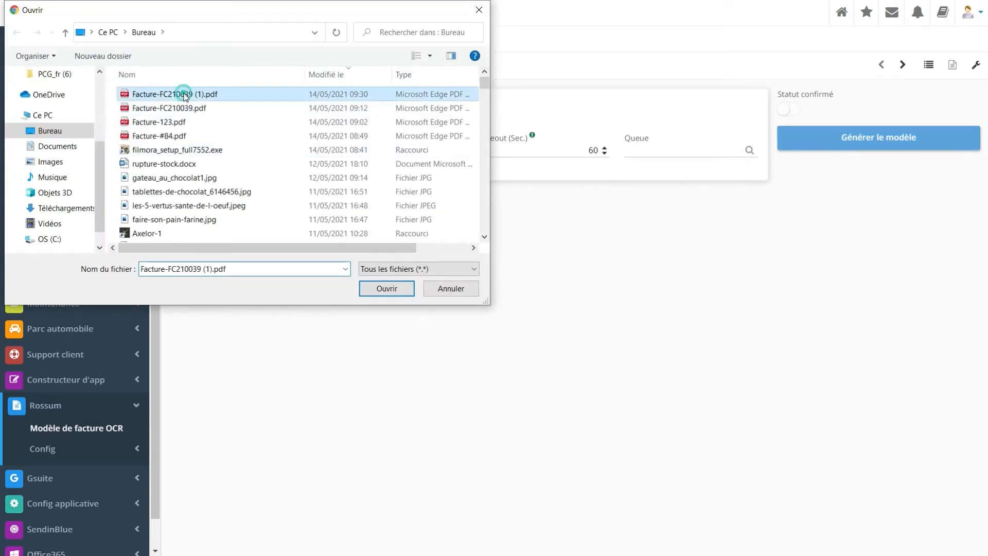
click(387, 288)
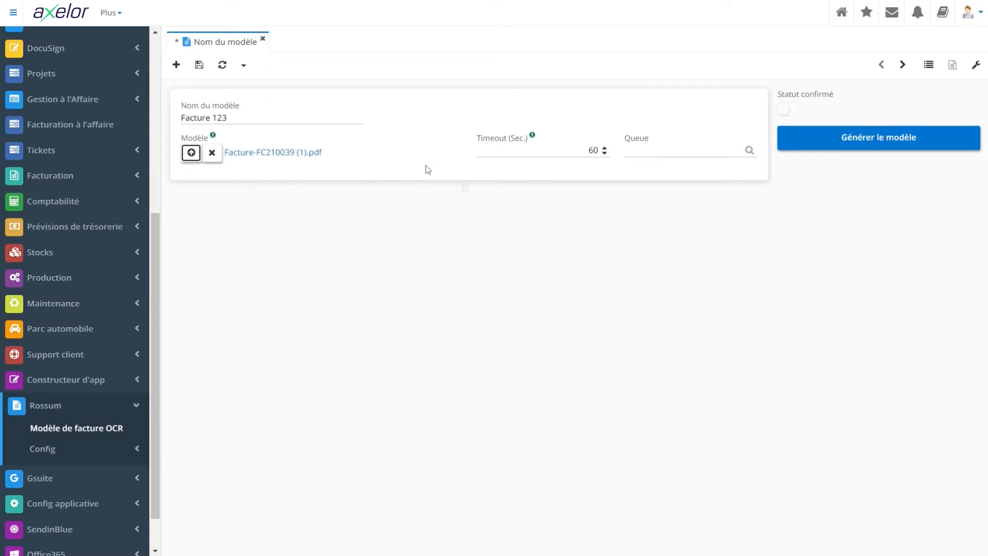
Set the template's timeout to 500 seconds and its queue to Invoice not confirmed
click(594, 151)
key(BackSpace)
text(500)
click(601, 200)
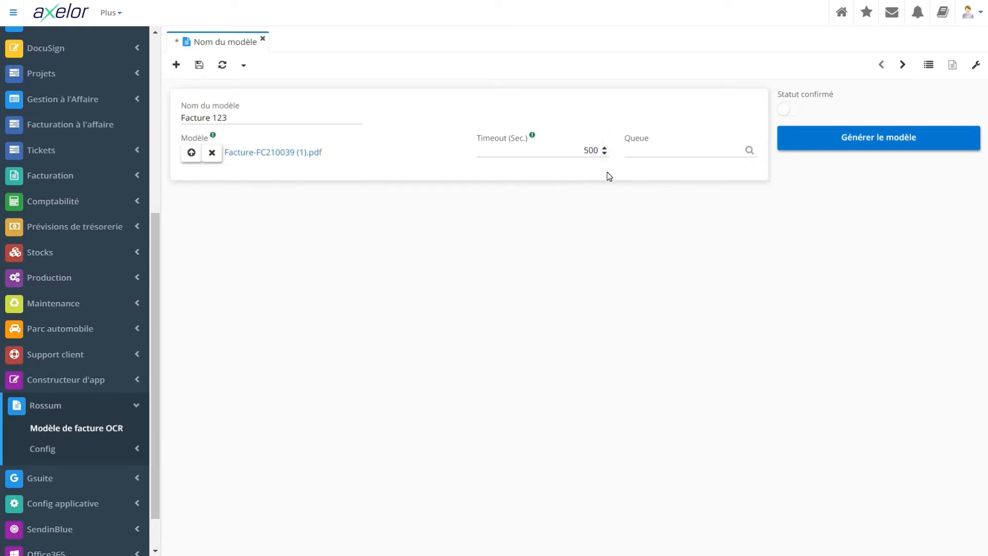
click(673, 148)
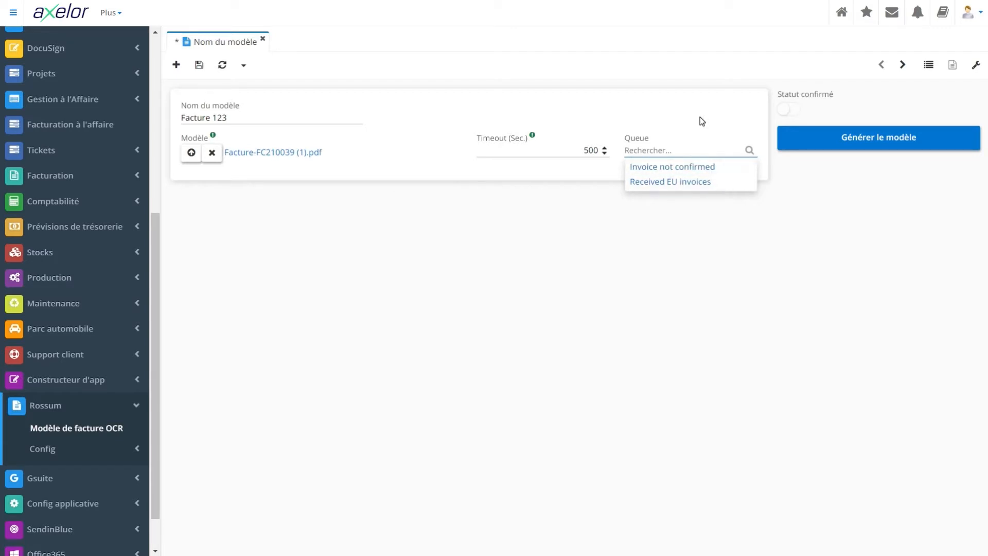
click(694, 166)
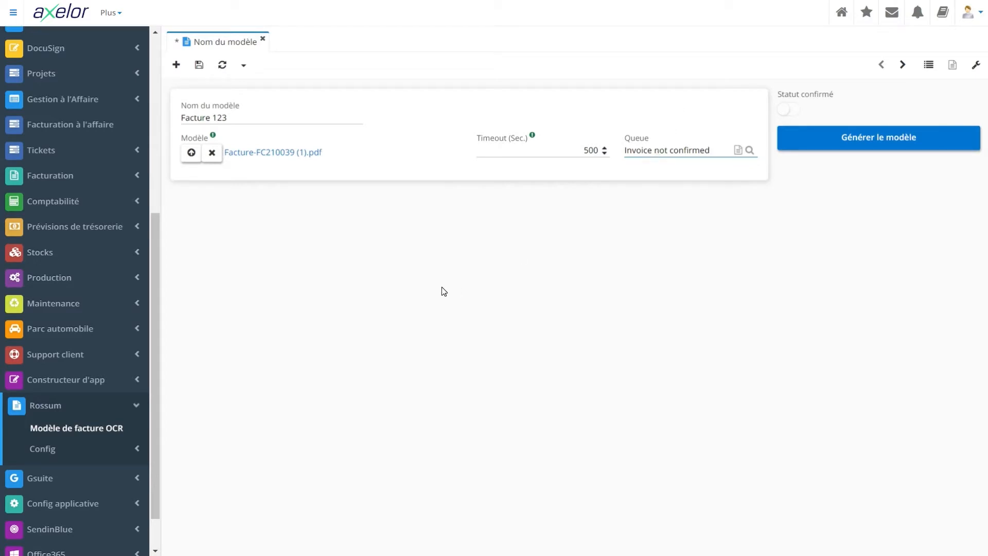
Switch the template's queue to Received EU invoices
click(658, 151)
click(676, 182)
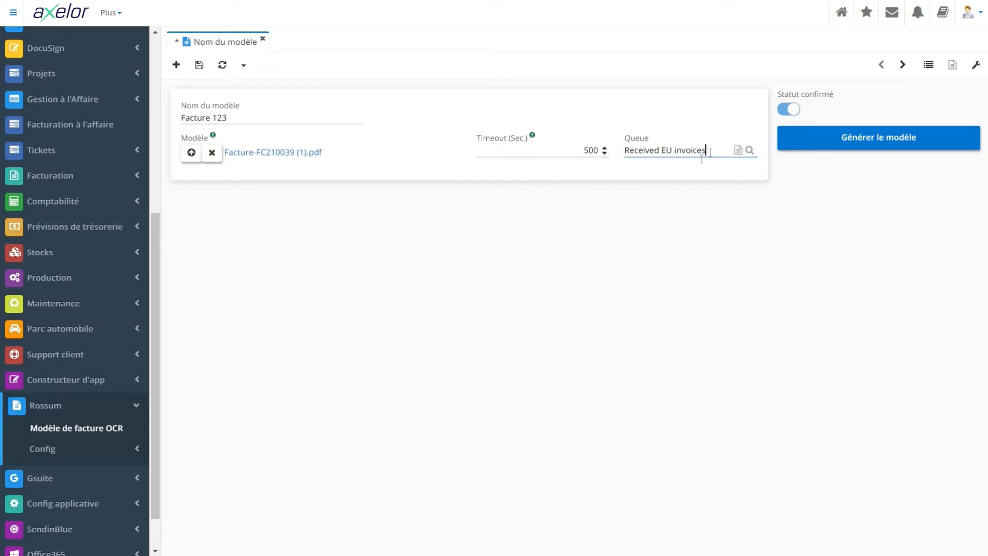
Set the queue back to Invoice not confirmed and generate the template
click(654, 150)
click(669, 165)
click(897, 135)
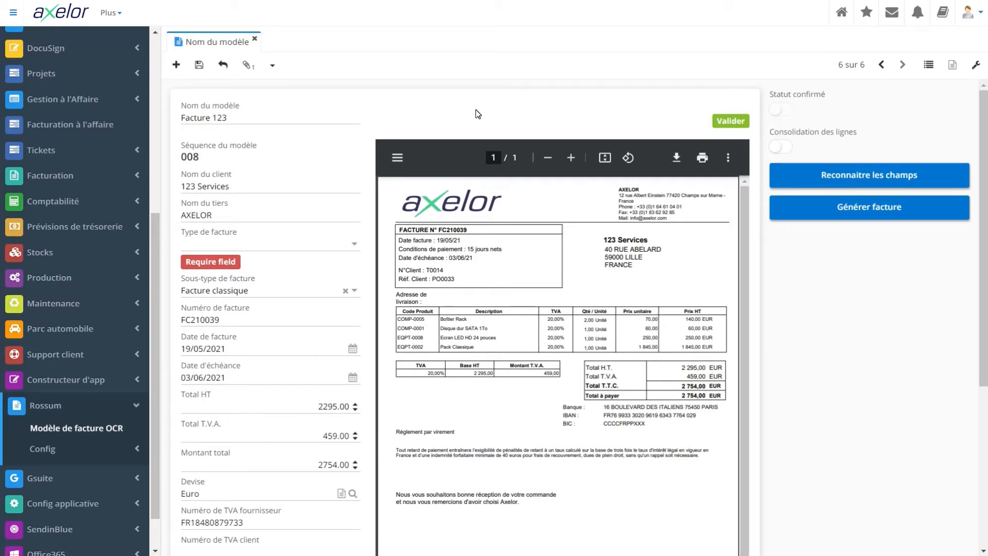
Set the template's invoice type to Achat fournisseur
scroll(248, 220, down, 1)
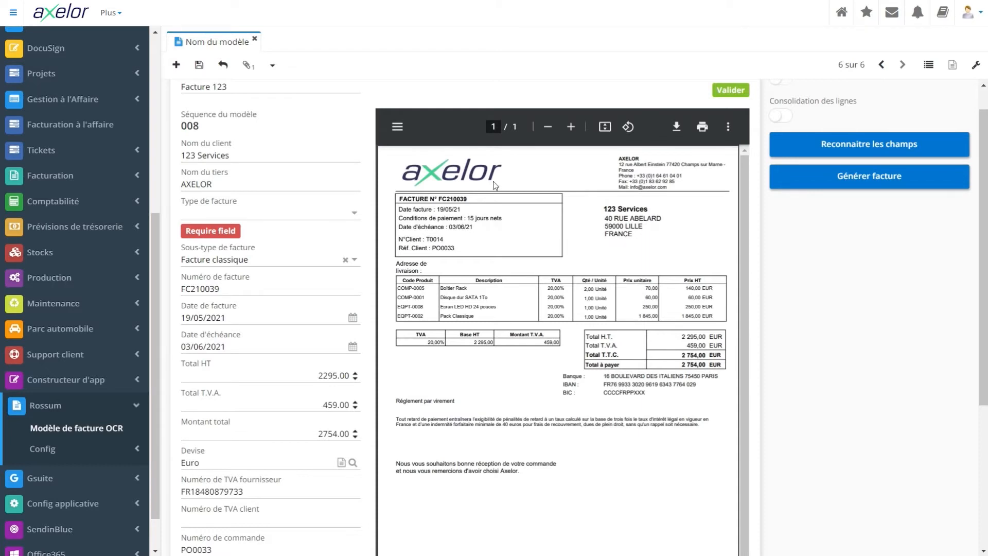
scroll(276, 216, down, 1)
click(214, 192)
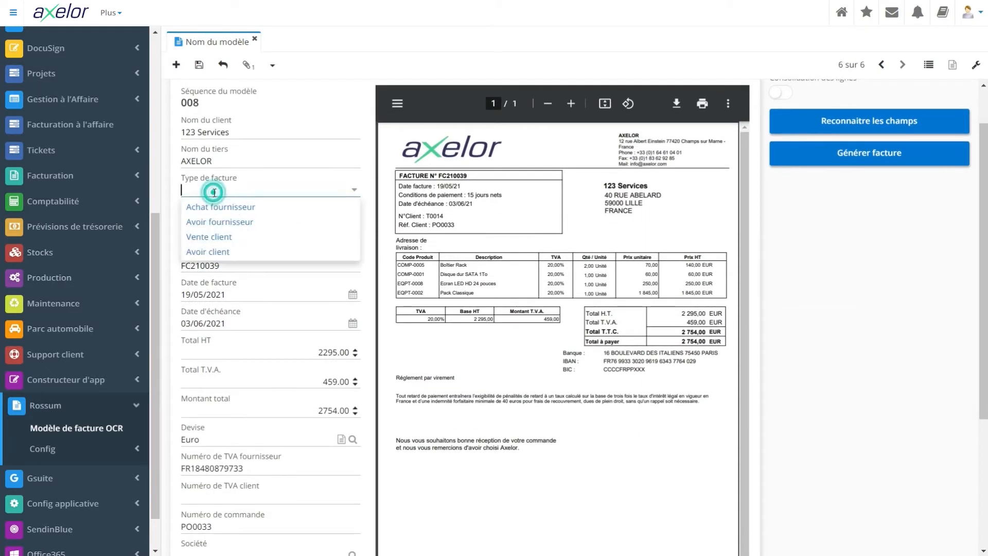
click(247, 209)
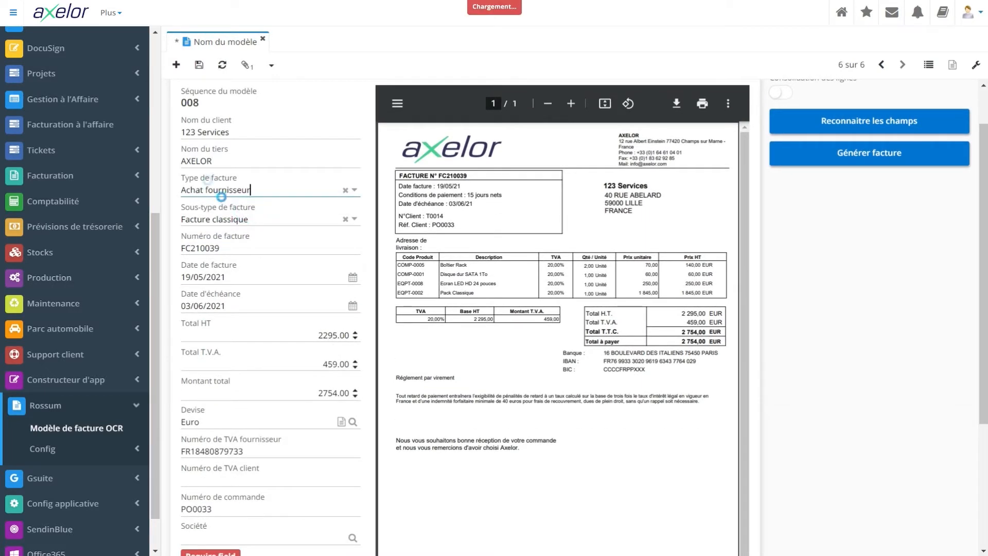
click(251, 189)
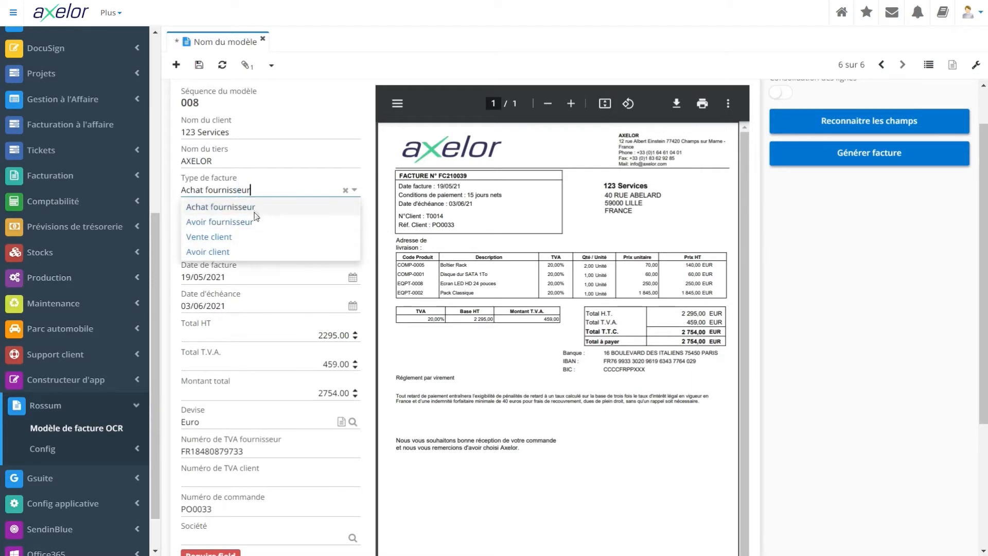
click(334, 154)
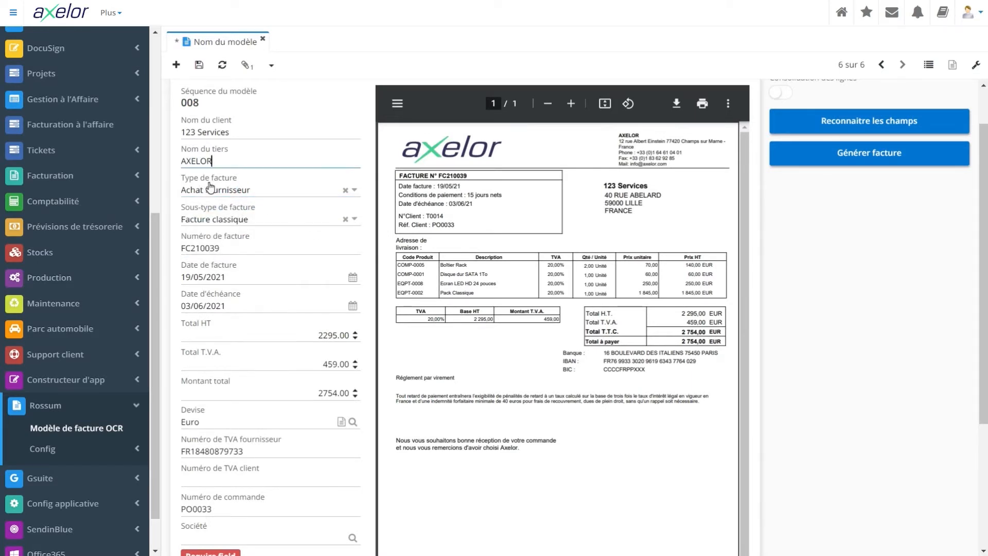
Compare the extracted invoice fields with the PDF preview and view the choices offered for Société and Fournisseur
scroll(169, 186, down, 1)
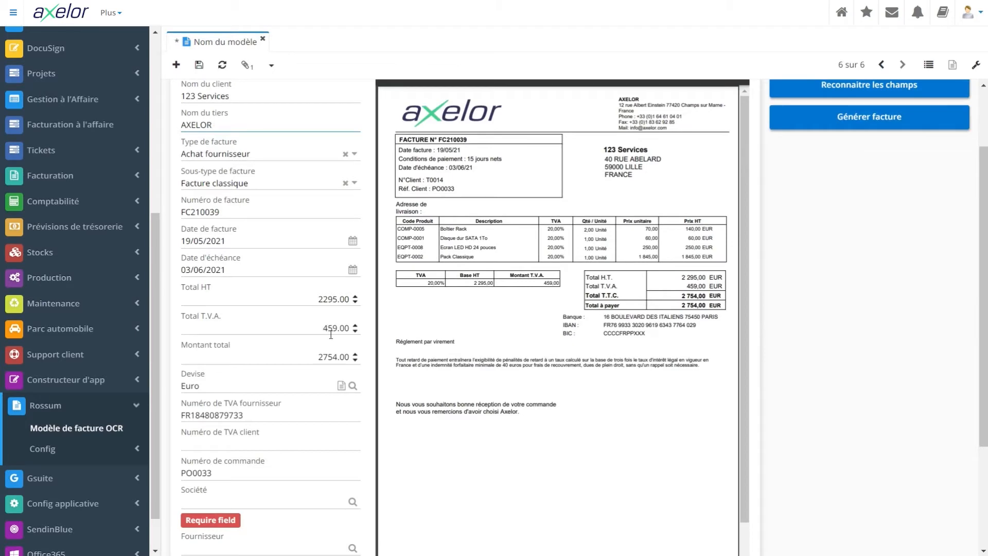
scroll(332, 360, down, 1)
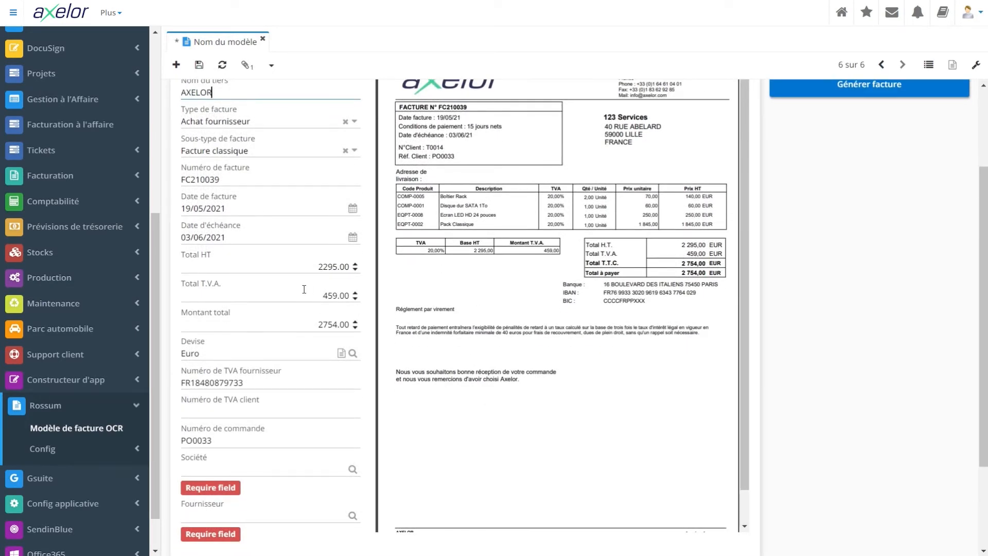
scroll(304, 290, down, 2)
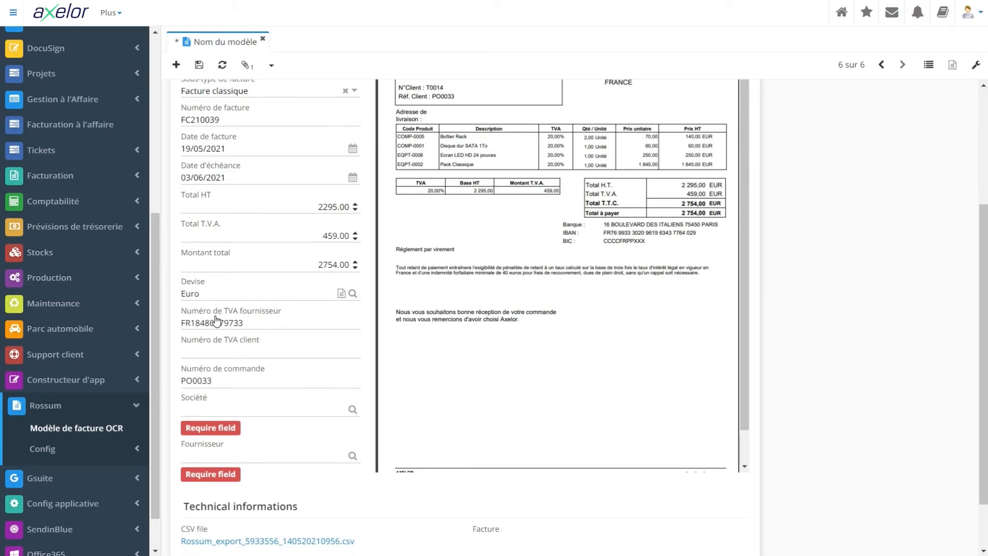
scroll(499, 328, down, 1)
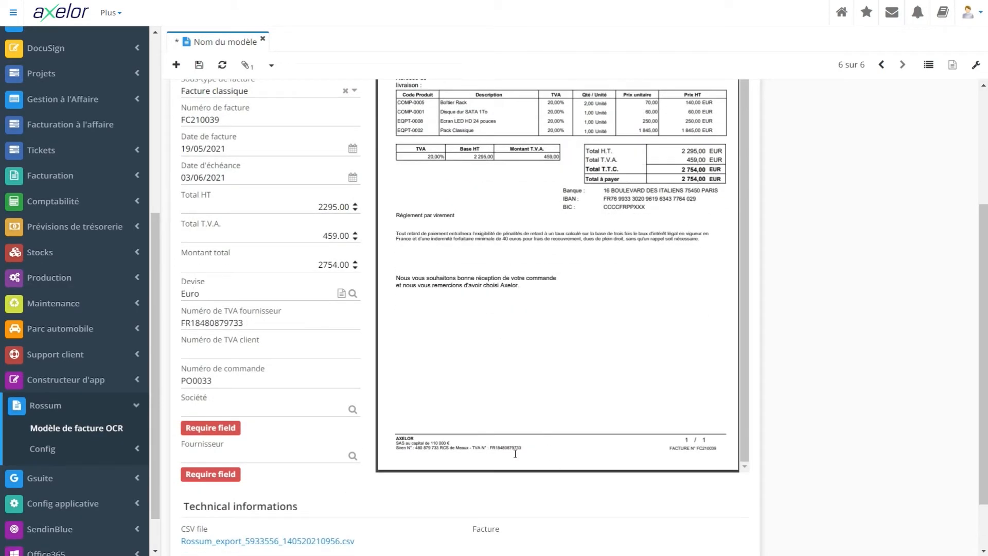
scroll(485, 319, up, 1)
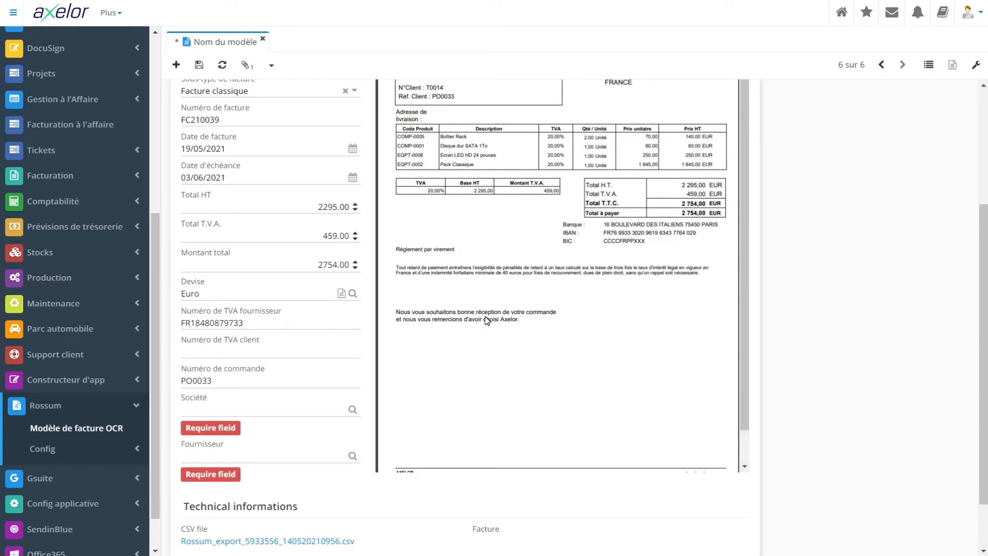
scroll(798, 276, up, 6)
scroll(798, 277, down, 5)
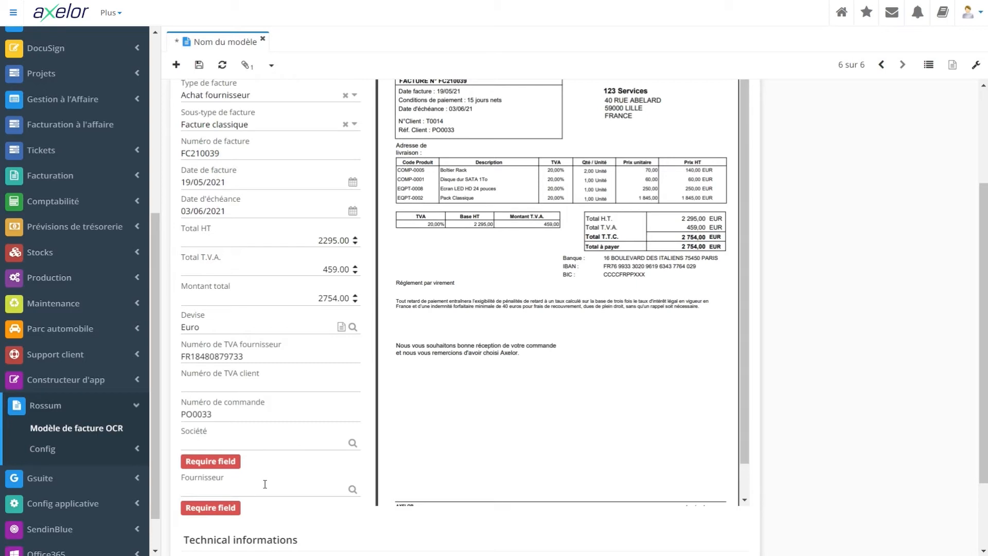
click(236, 443)
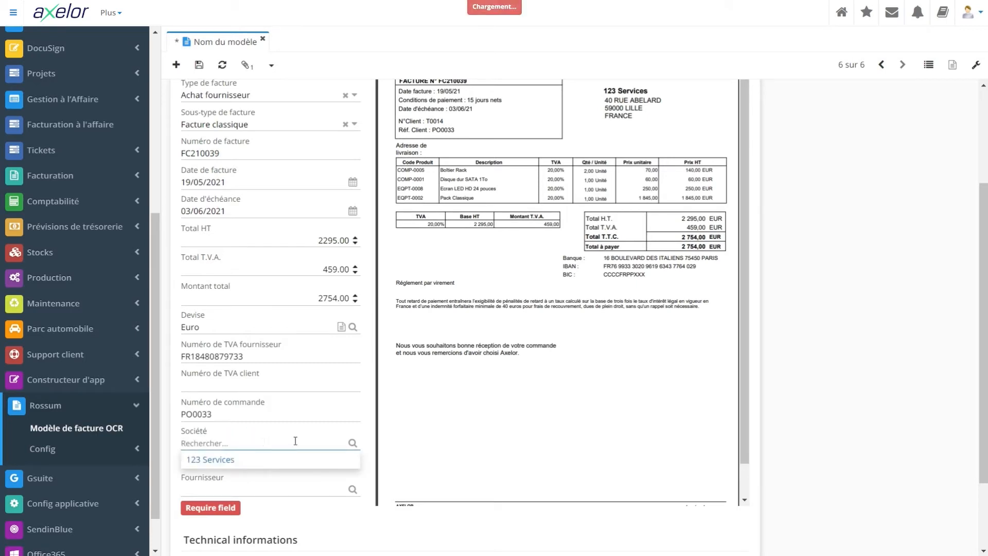
click(319, 485)
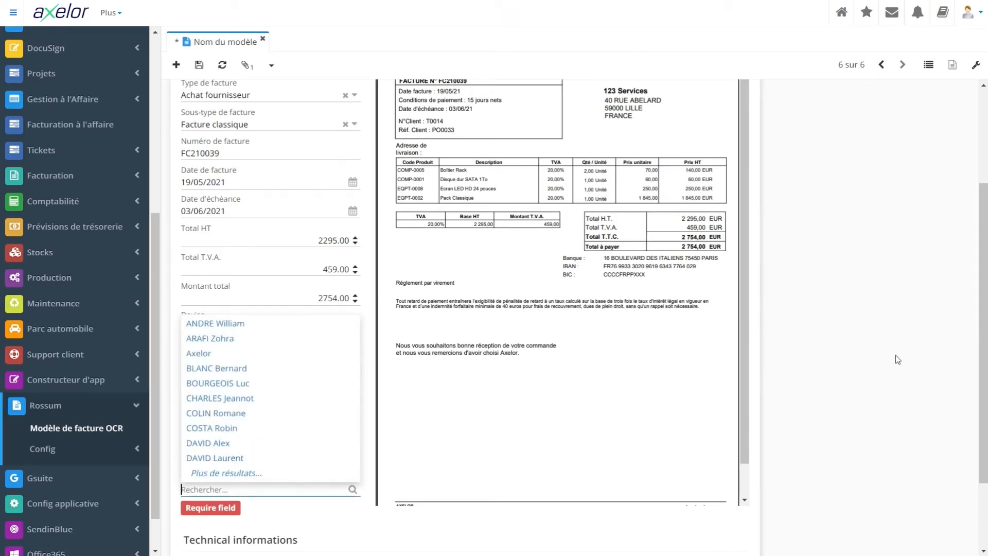
click(789, 322)
Run field recognition (Reconnaitre les champs) on the template and check the Société and Fournisseur fields
scroll(771, 315, up, 3)
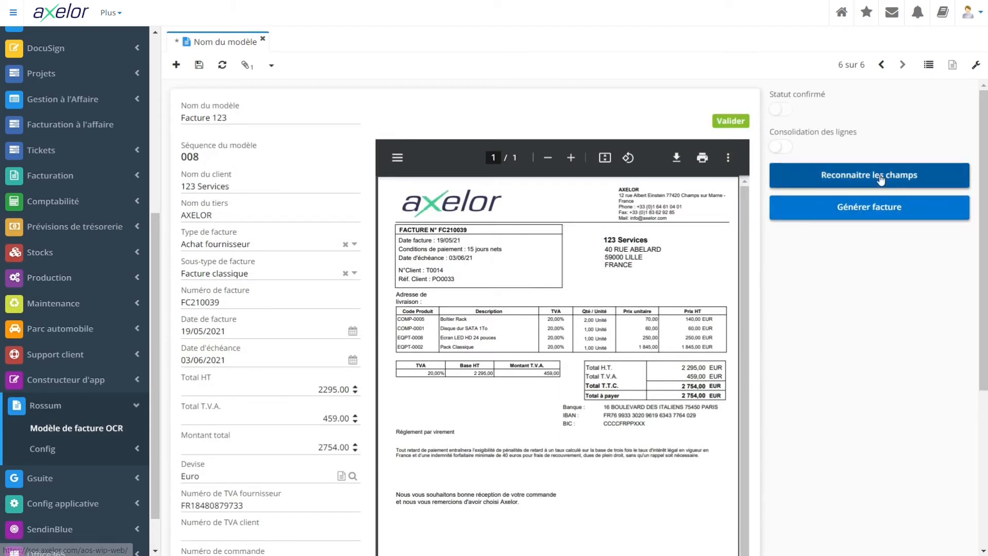
click(879, 175)
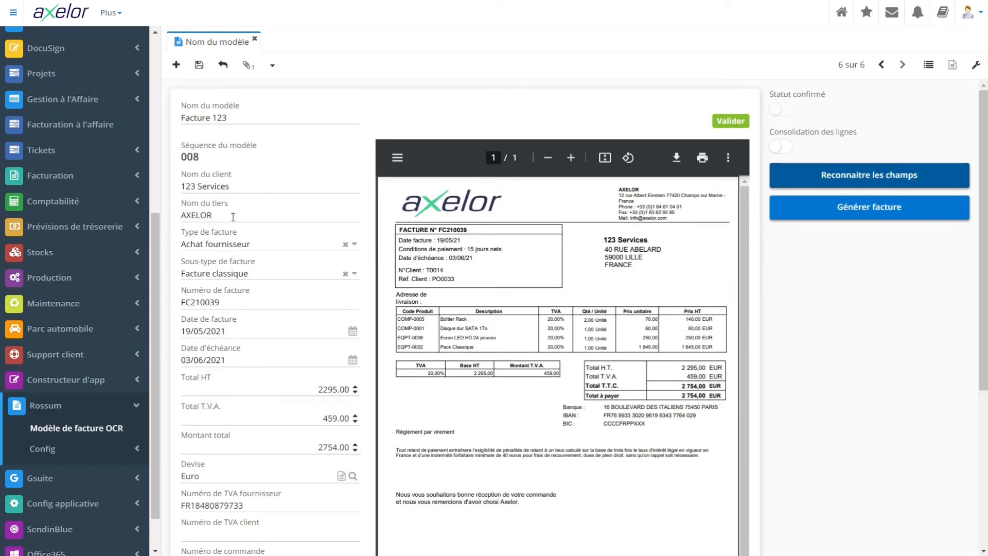
scroll(231, 216, down, 4)
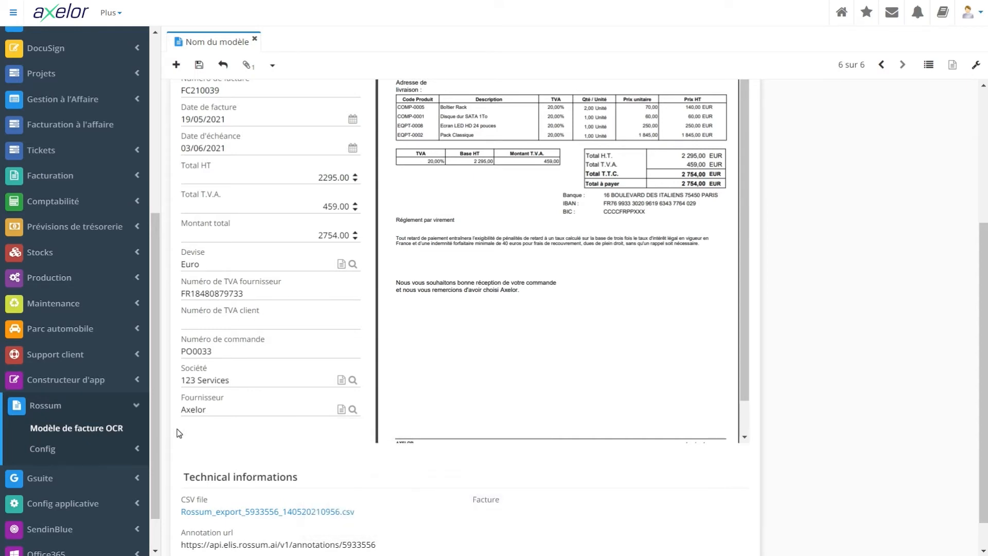
scroll(179, 433, up, 4)
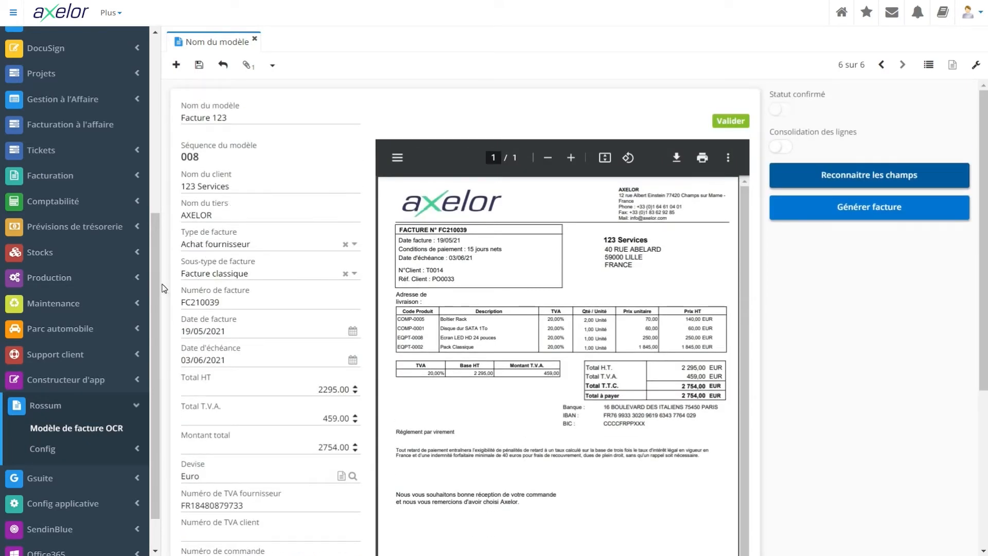
Review the template's completed fields and generate the supplier invoice from it
scroll(174, 313, down, 3)
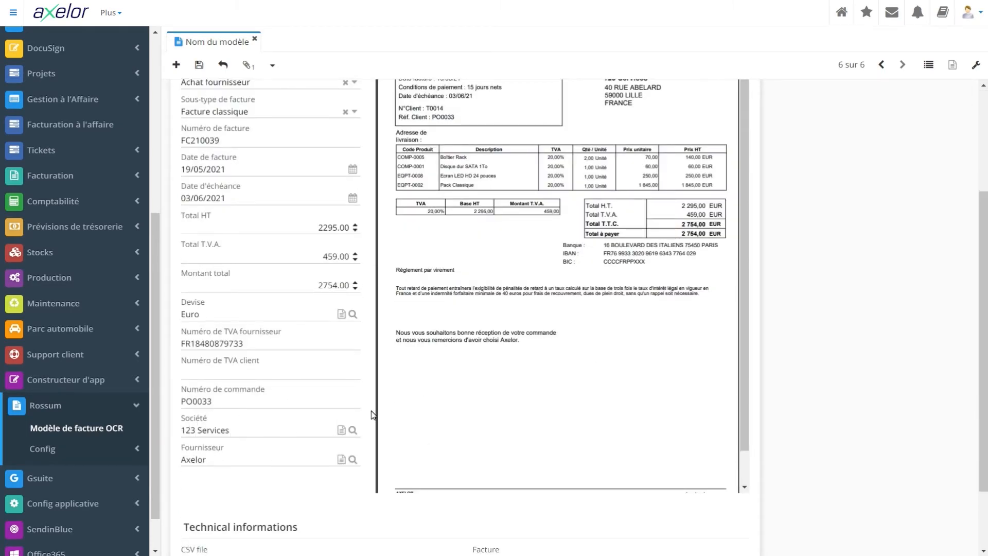
scroll(372, 412, up, 3)
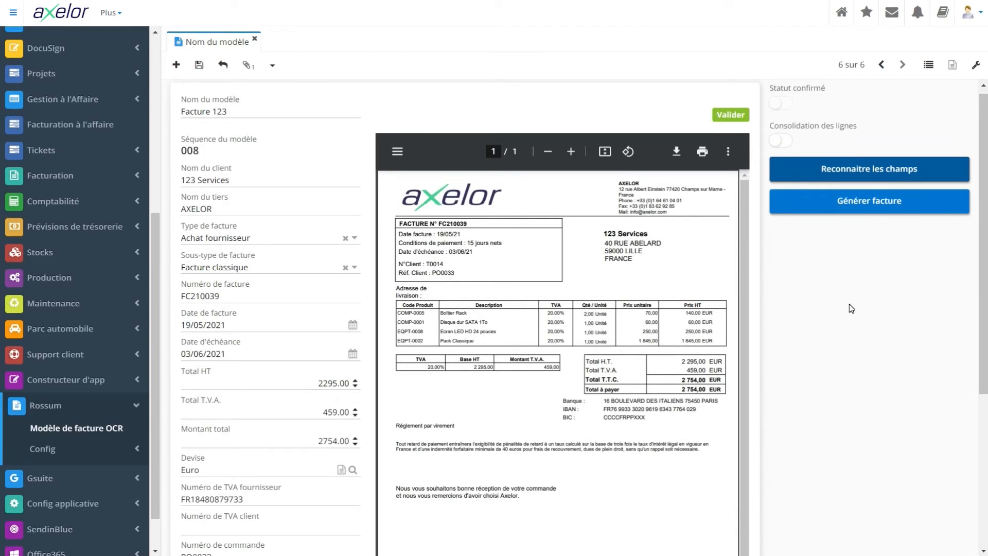
click(879, 219)
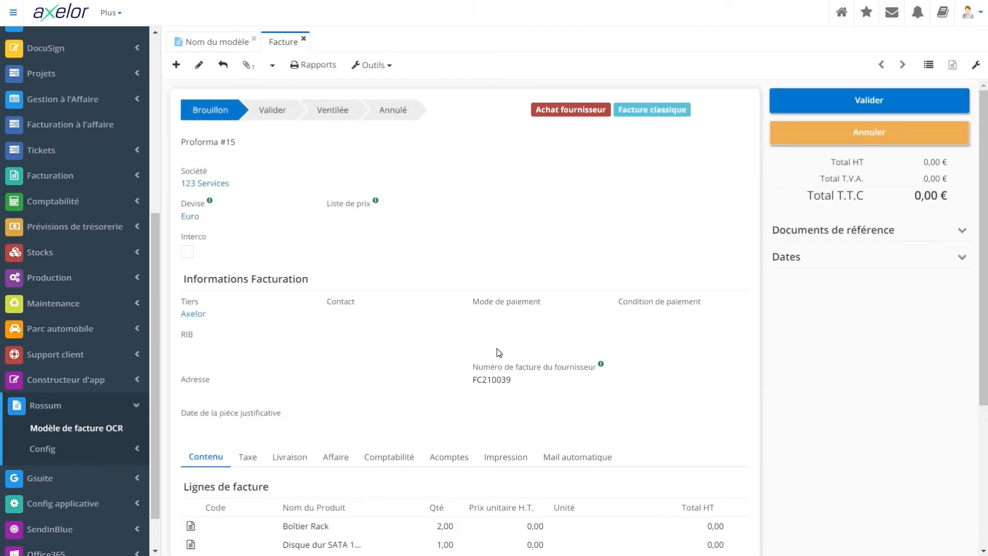
Review the generated supplier invoice's header, billing information and invoice lines
scroll(498, 351, down, 2)
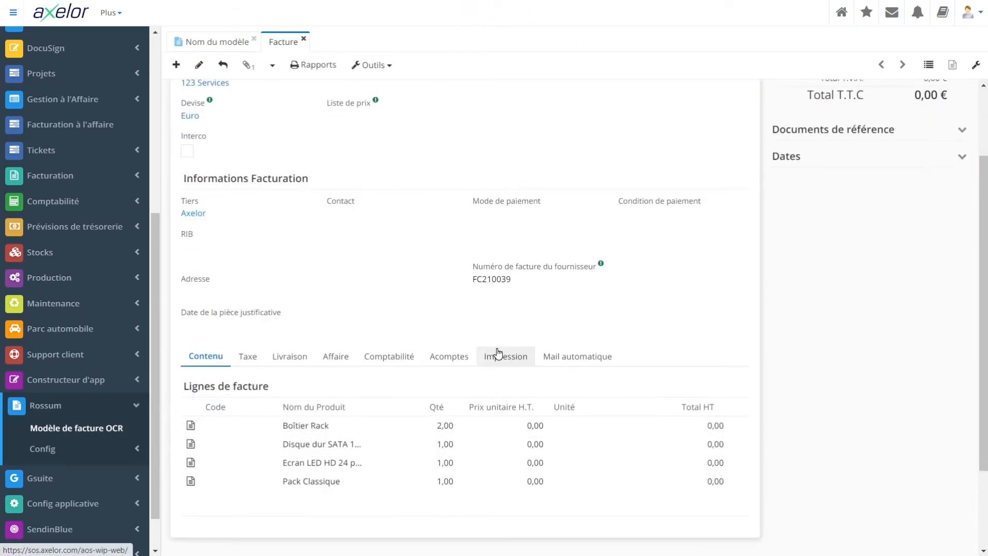
scroll(397, 302, down, 1)
scroll(398, 302, up, 3)
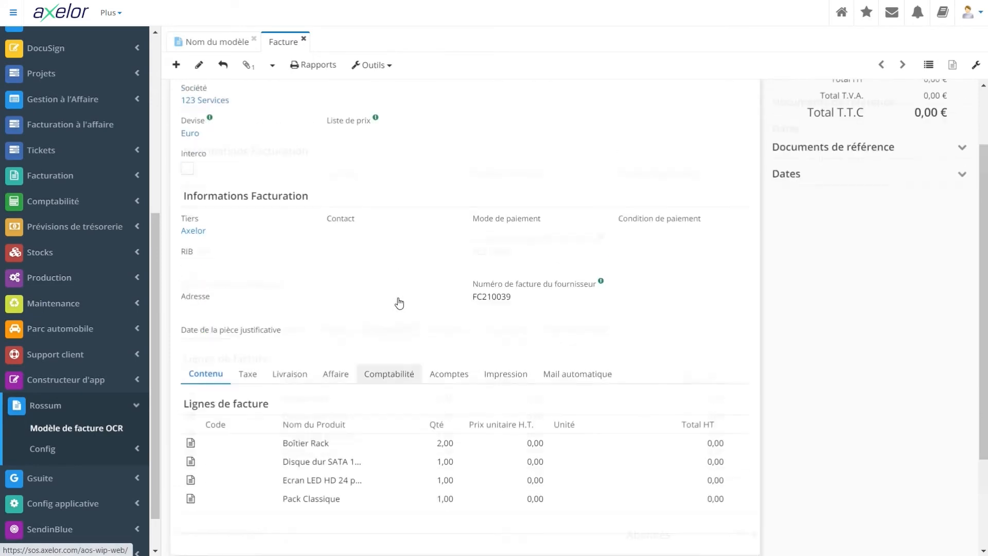
scroll(401, 302, up, 1)
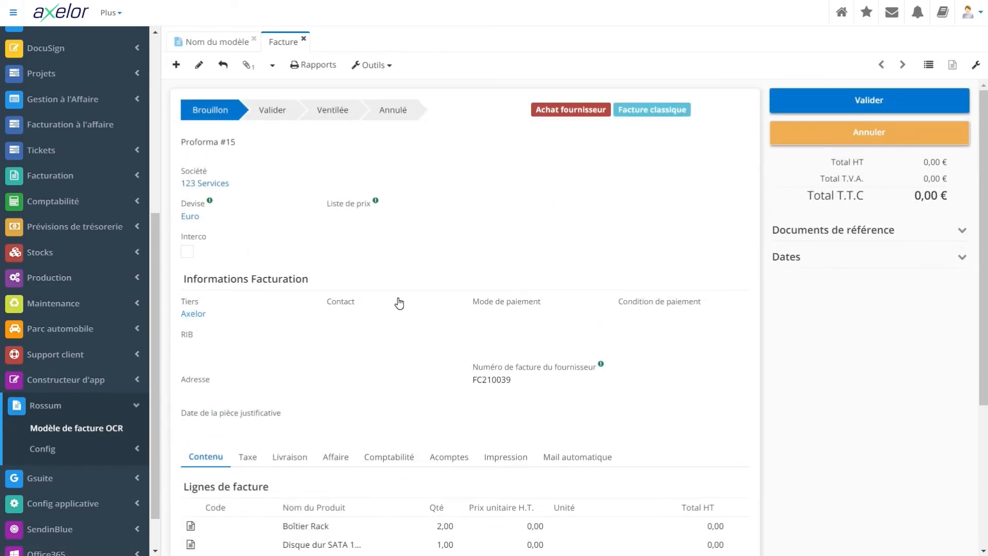
Open the invoice for editing, inspect its Mode de paiement, Condition de paiement, lines and totals, and close it
click(199, 66)
click(507, 313)
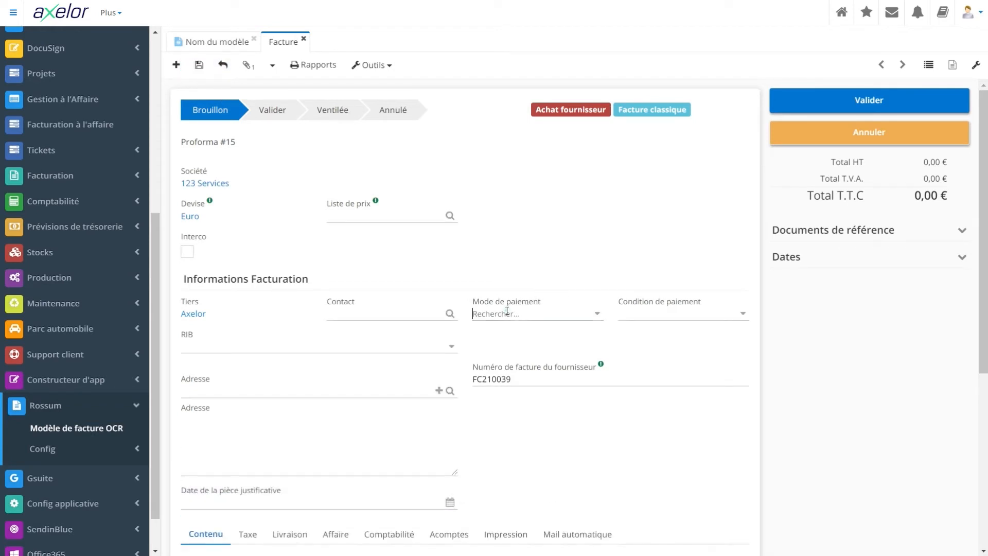
click(680, 313)
click(580, 249)
scroll(603, 409, down, 4)
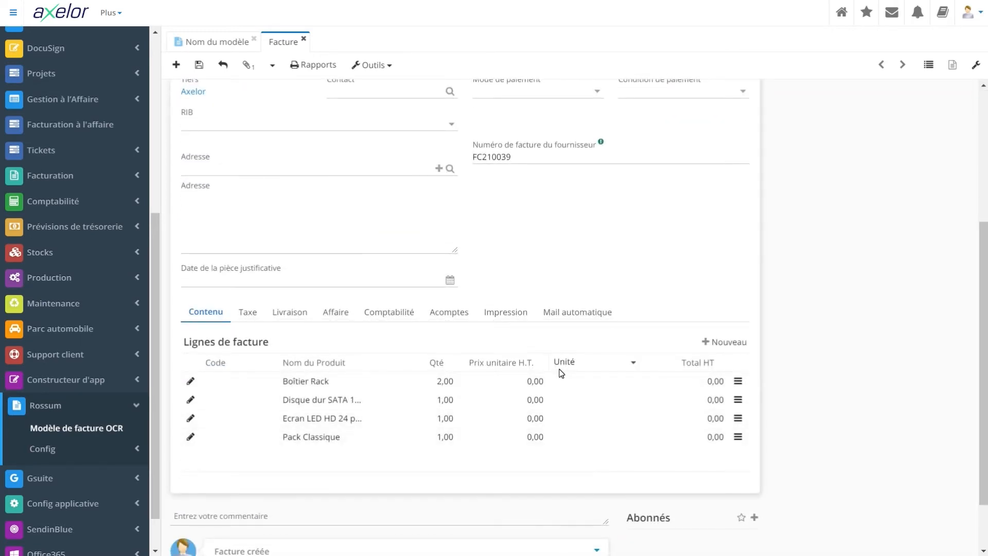
scroll(561, 373, up, 5)
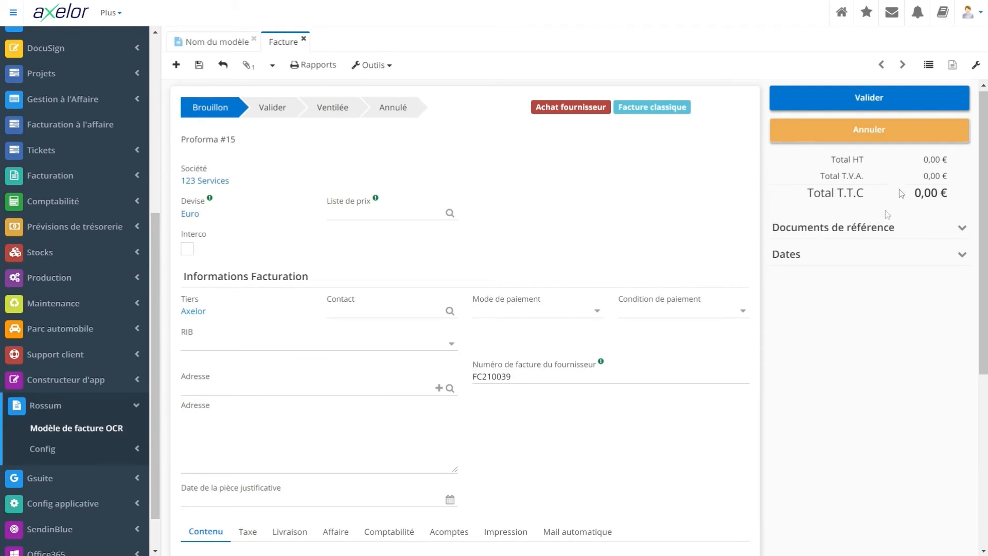
scroll(870, 307, down, 3)
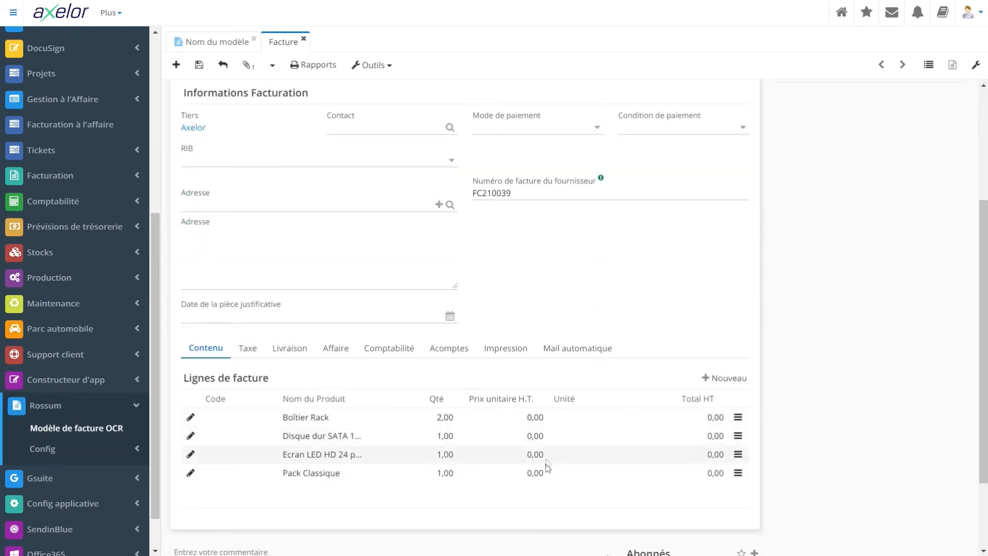
scroll(569, 368, up, 3)
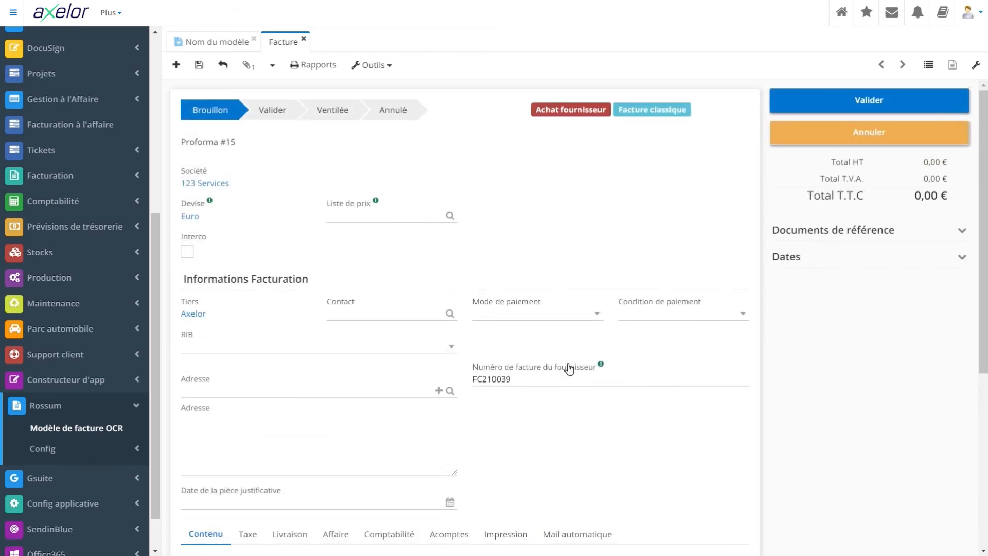
click(303, 40)
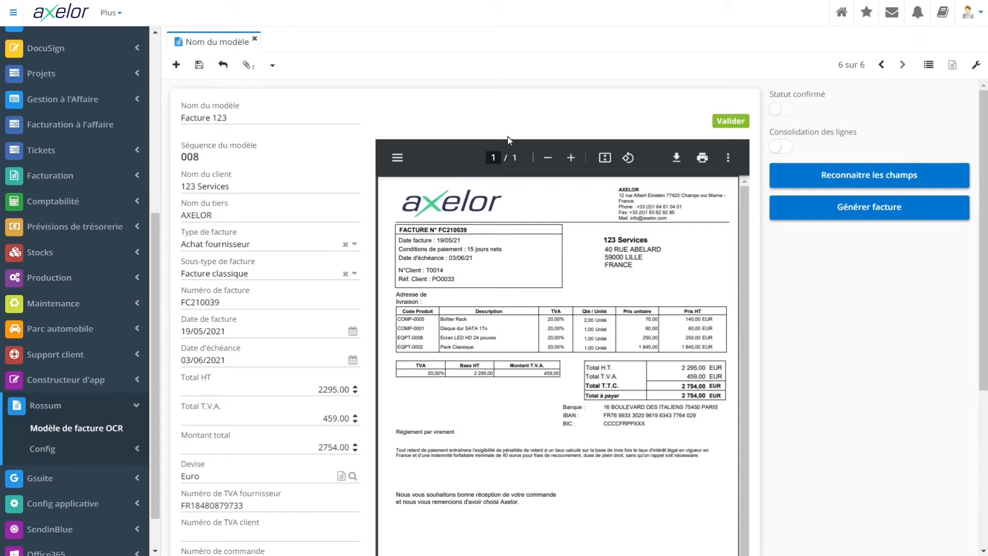
Create another OCR invoice template and load the file Facture-FC210039 (1).pdf as its model
click(930, 66)
click(176, 66)
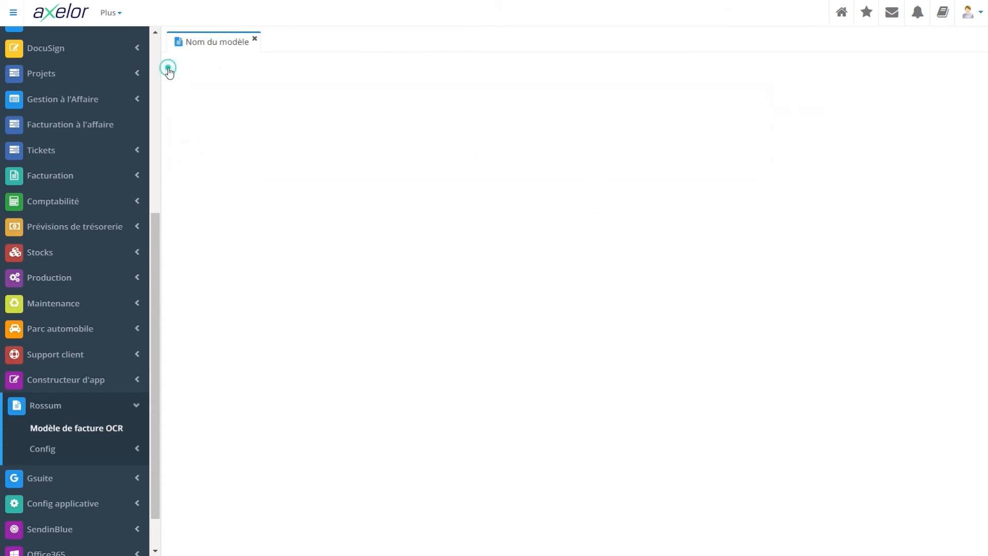
click(258, 120)
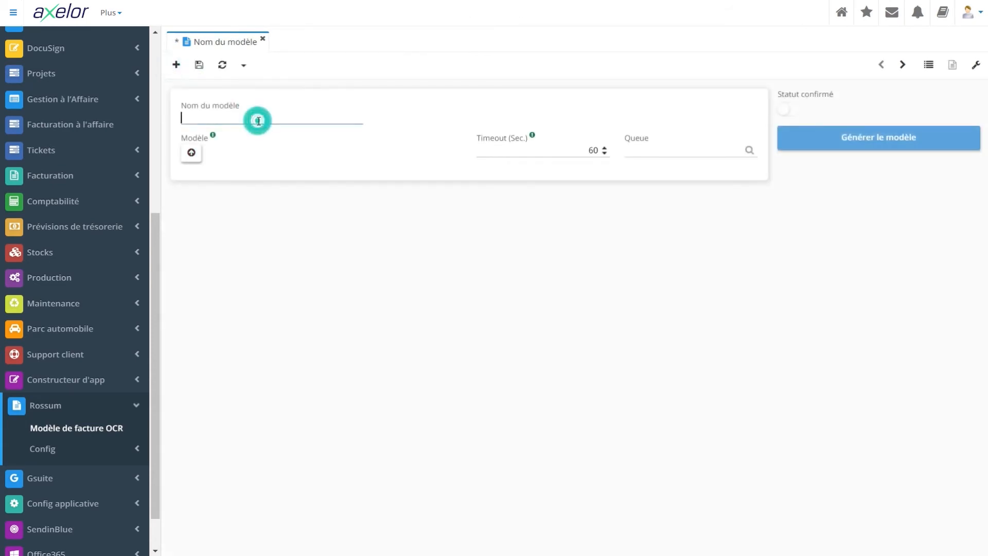
click(191, 152)
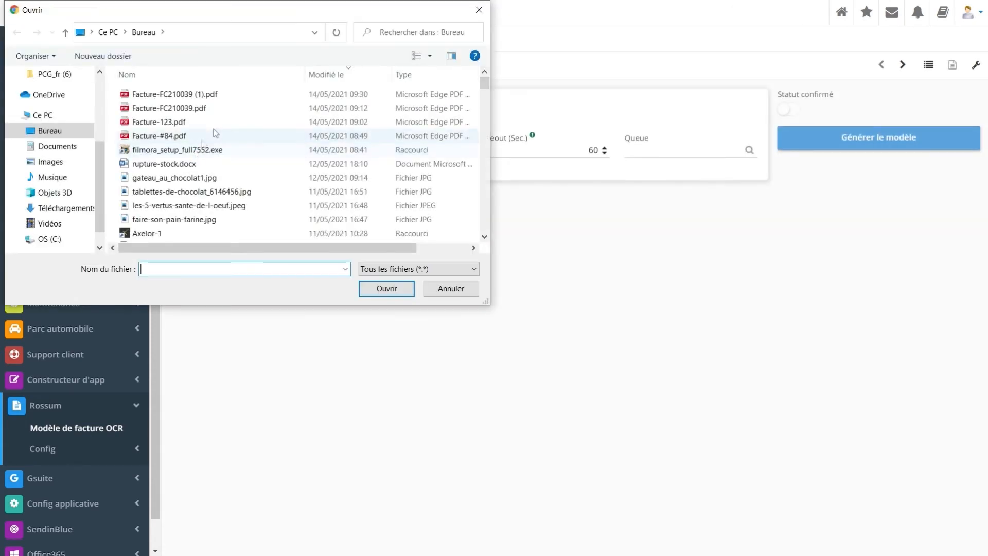
click(199, 95)
click(390, 290)
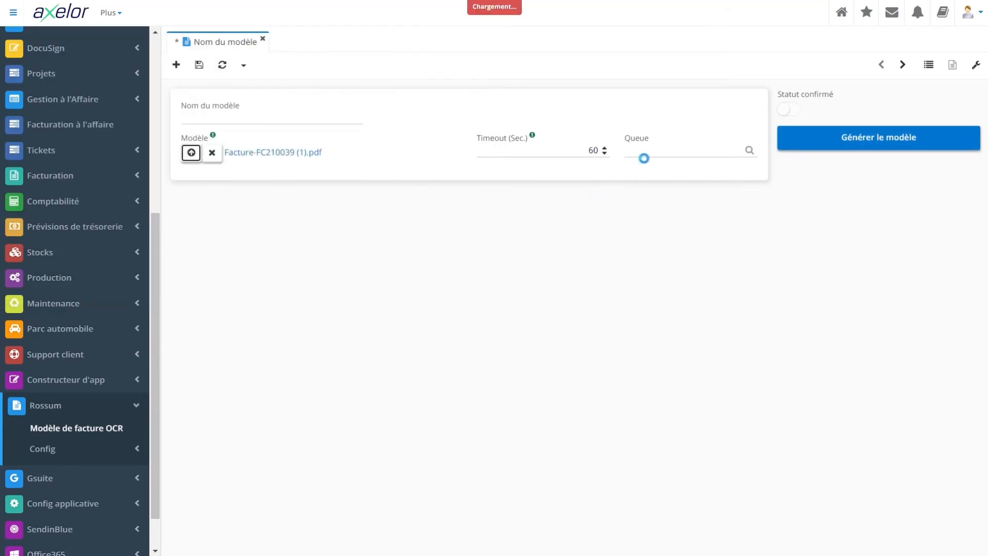
Configure the template with the Received EU invoices queue, Statut confirmé enabled and a timeout of 500 seconds
click(638, 151)
click(671, 181)
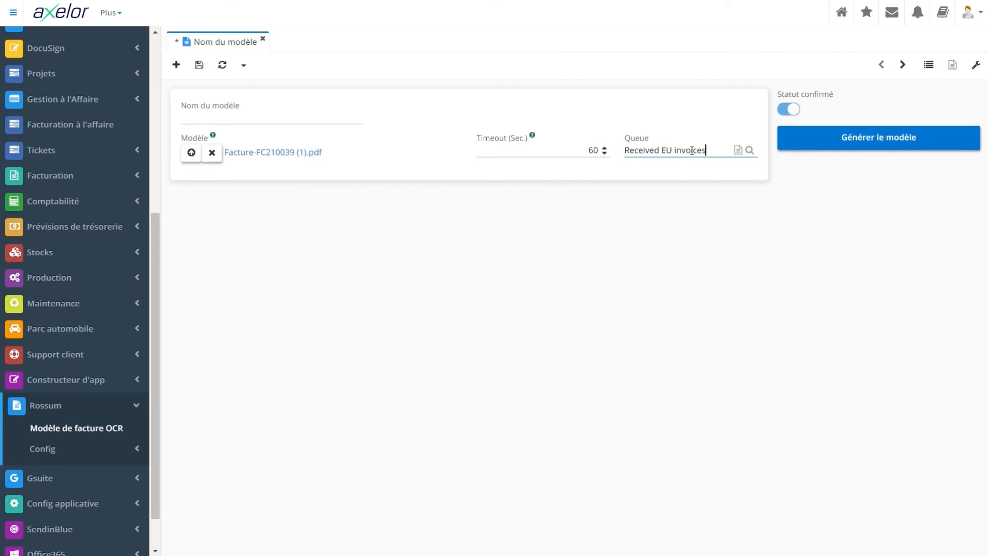
click(594, 150)
key(BackSpace)
text(500)
click(635, 217)
Generate the template, review its extracted fields and open the document for correction in Rossum
click(864, 148)
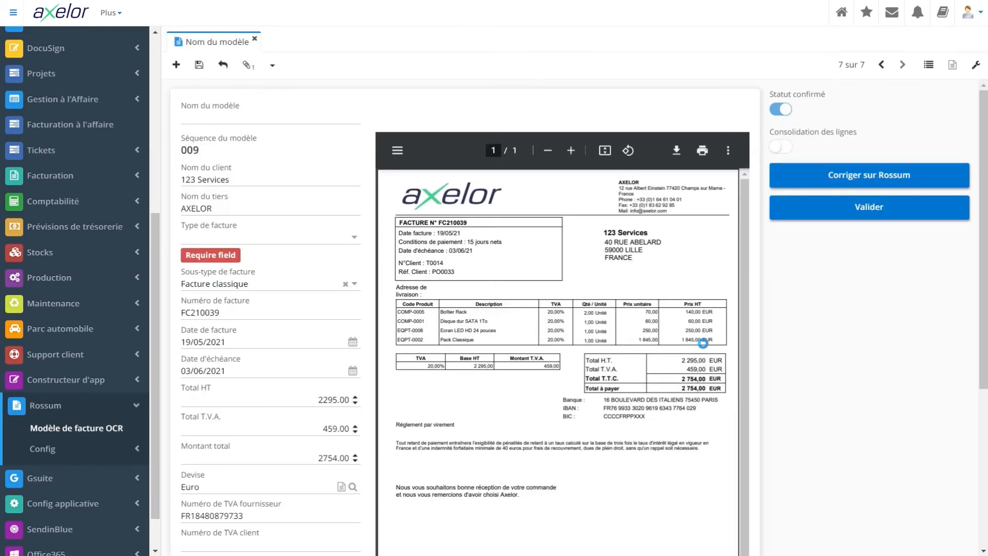
scroll(259, 399, down, 5)
scroll(259, 400, up, 5)
click(847, 177)
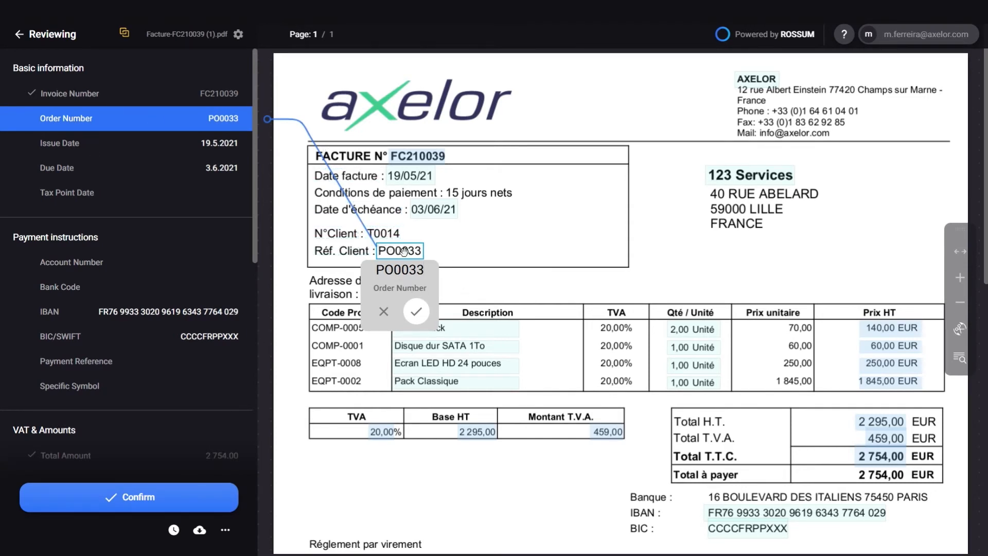
Recapture the Order Number from the N°Client value on the PDF and validate it together with the Issue Date
drag(403, 252, 391, 233)
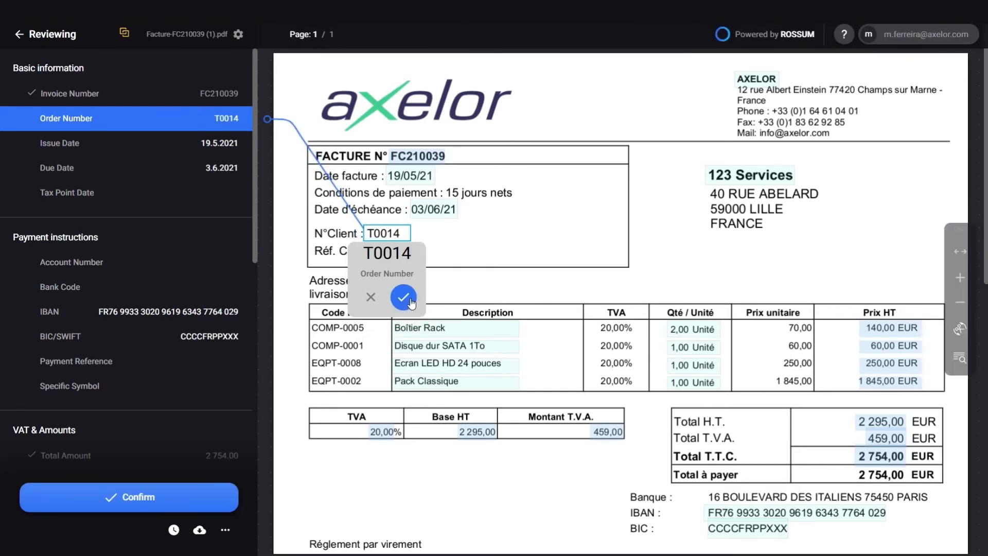
key(BackSpace)
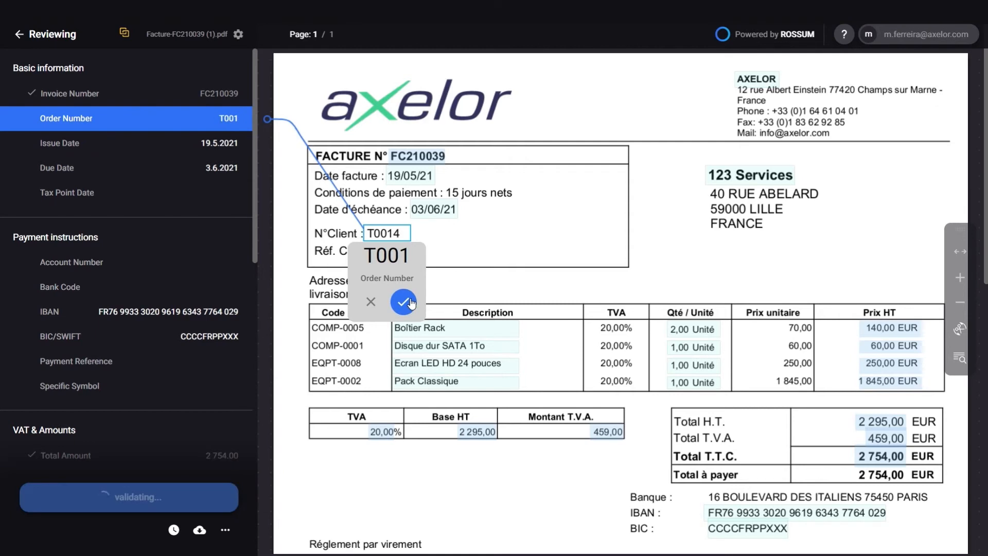
text(4)
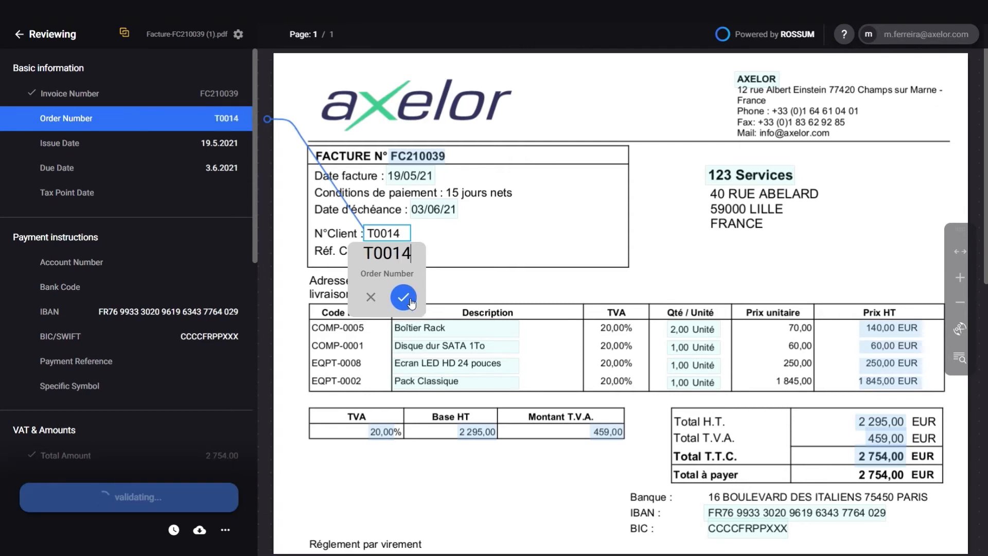
click(410, 299)
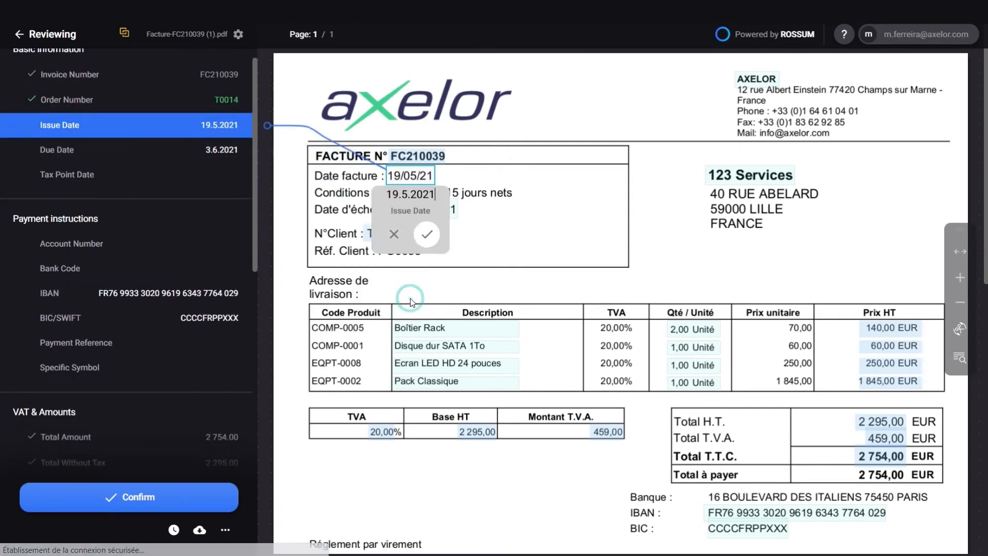
click(431, 243)
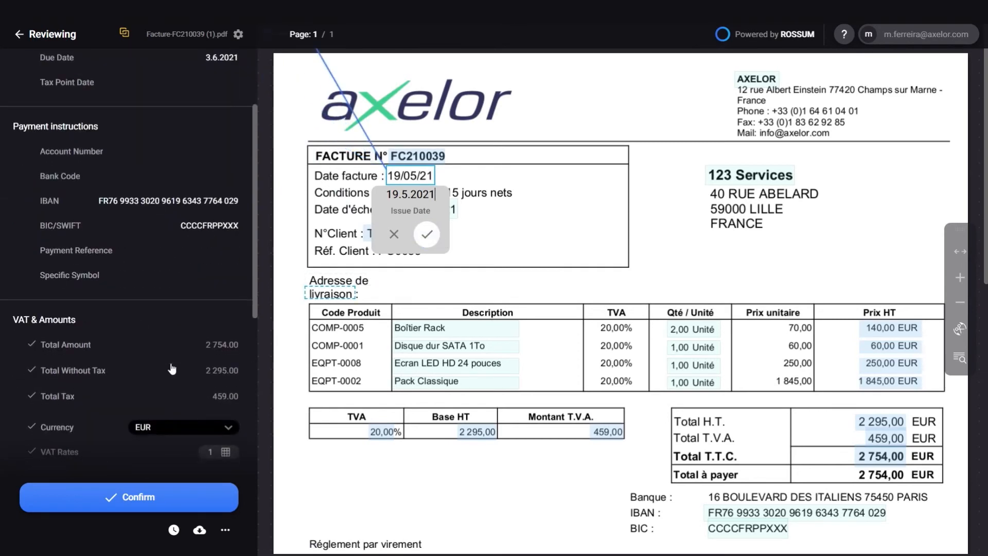
click(427, 235)
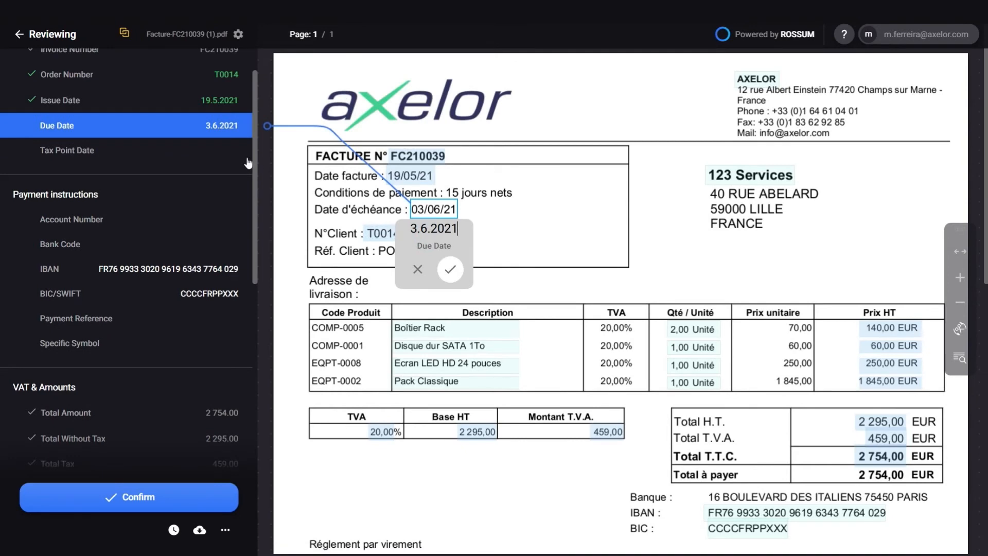
Open the Line Item table and check the Boîtier Rack line's Total Base against the PDF
scroll(170, 315, down, 5)
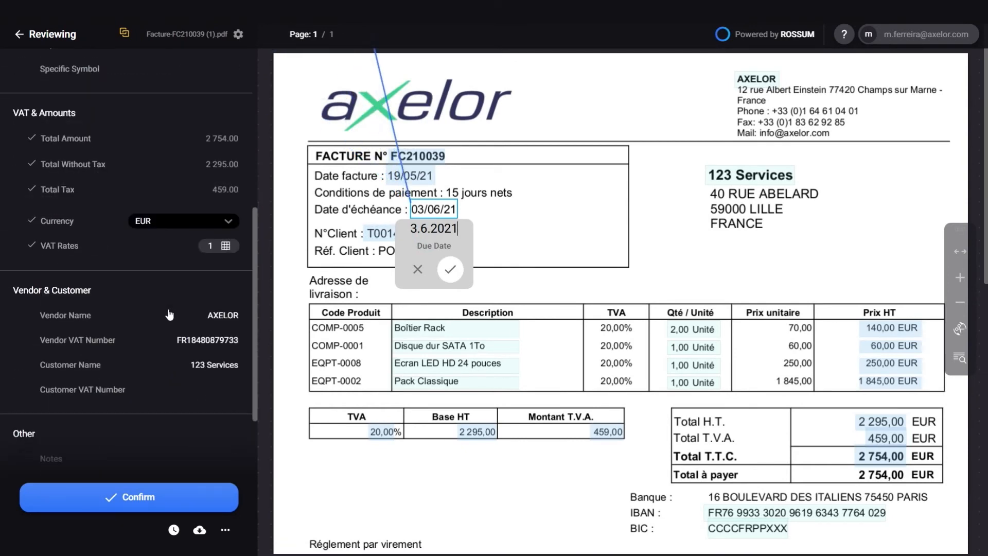
scroll(170, 315, down, 2)
scroll(164, 280, down, 1)
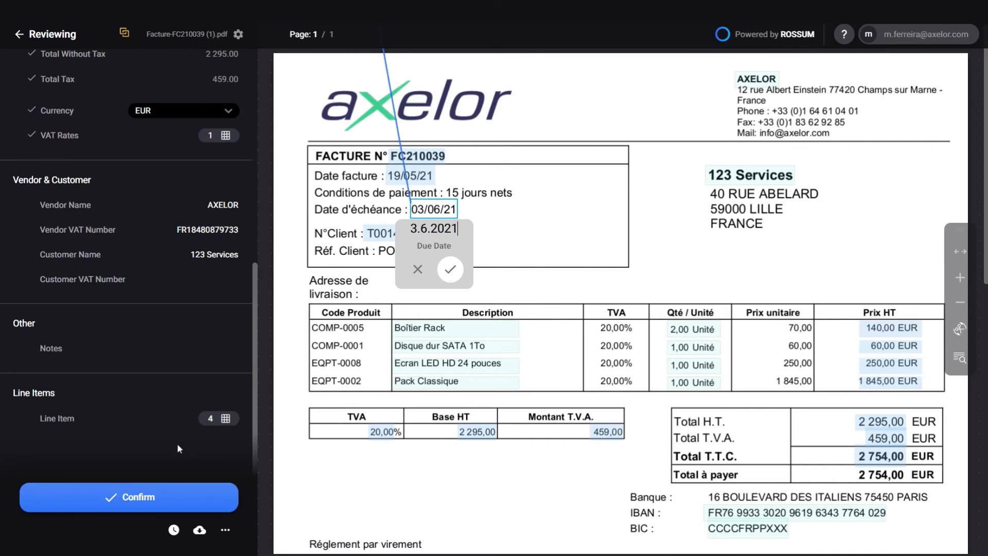
click(151, 429)
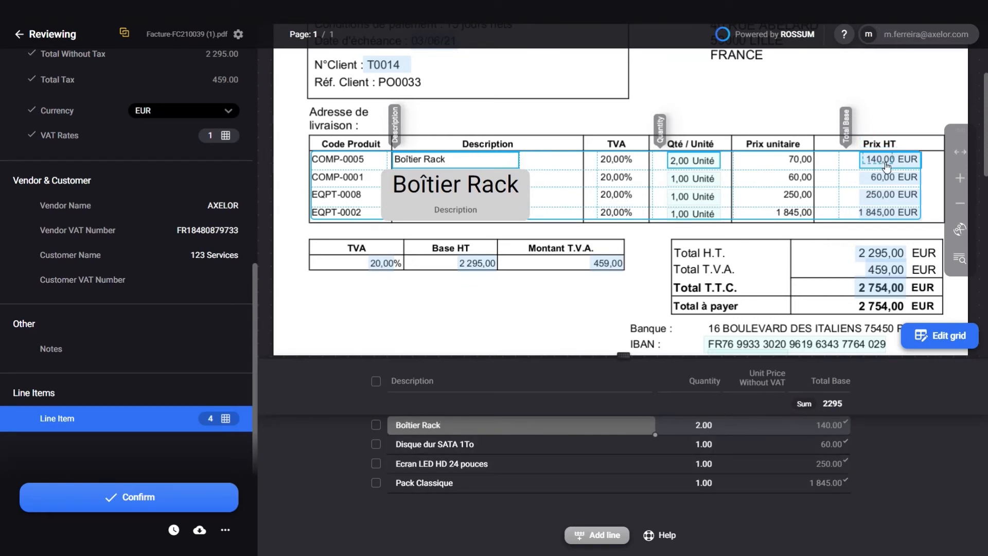
click(823, 426)
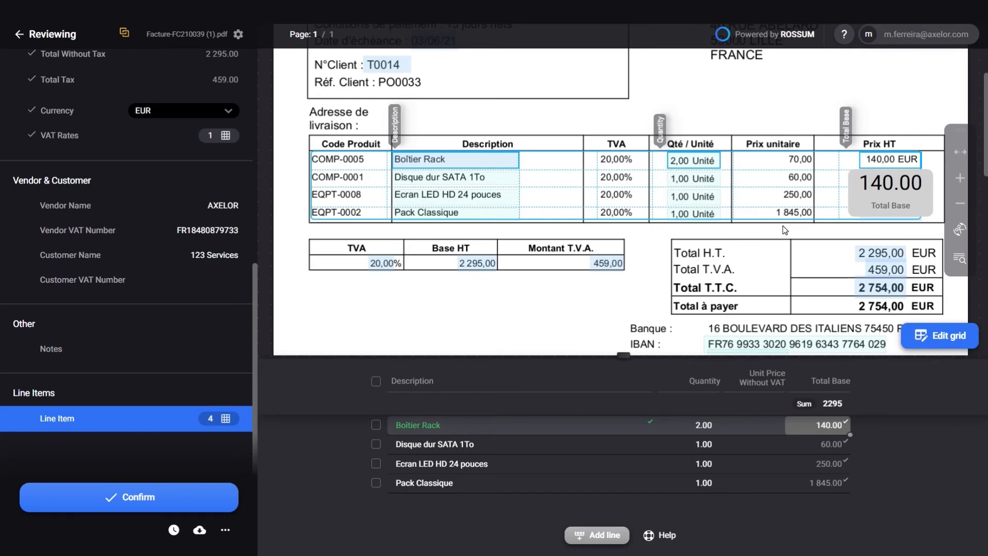
scroll(354, 316, down, 1)
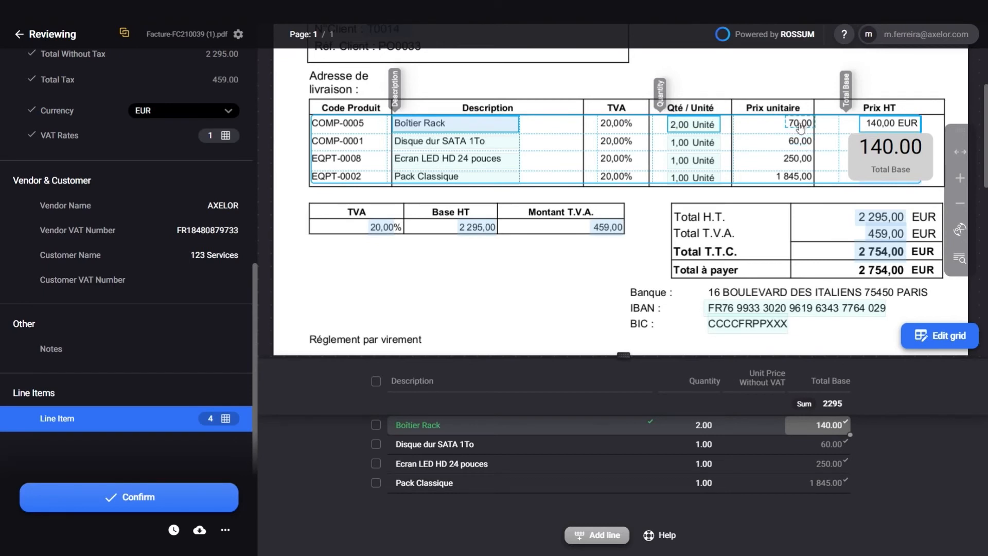
Capture the four lines' Unit Price Without VAT from the PDF's Prix unitaire column: 70.00, 60.00, 250.00 and 1 845.00
click(757, 426)
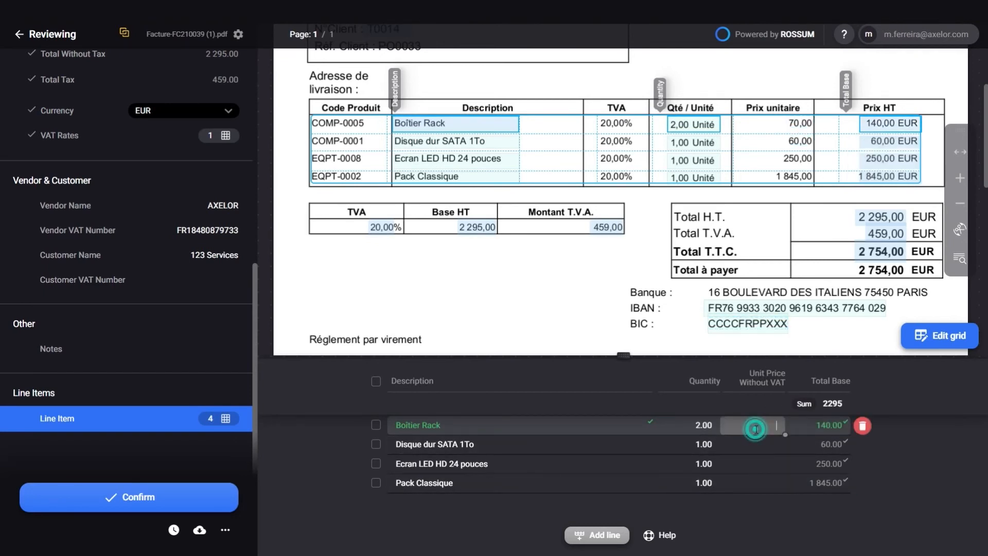
click(799, 122)
click(756, 446)
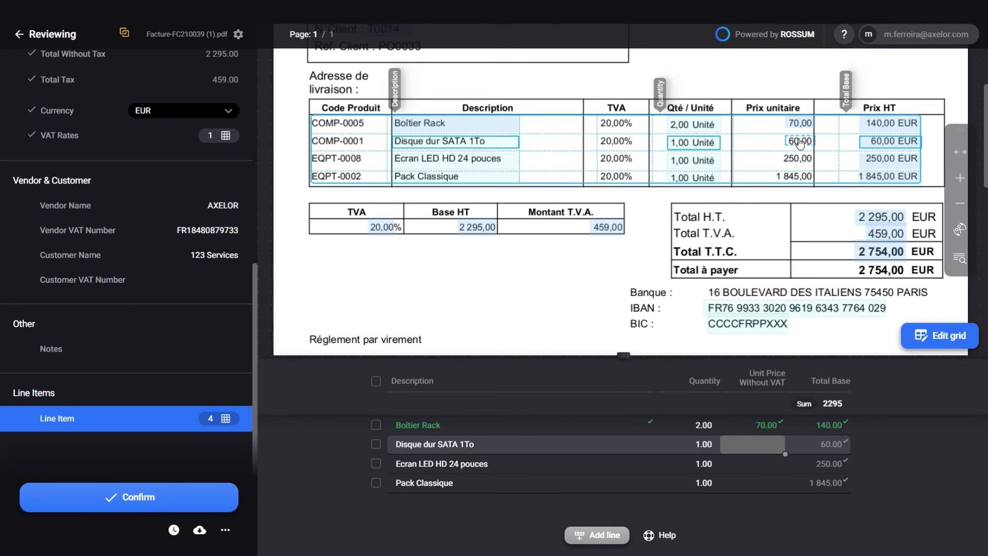
click(798, 139)
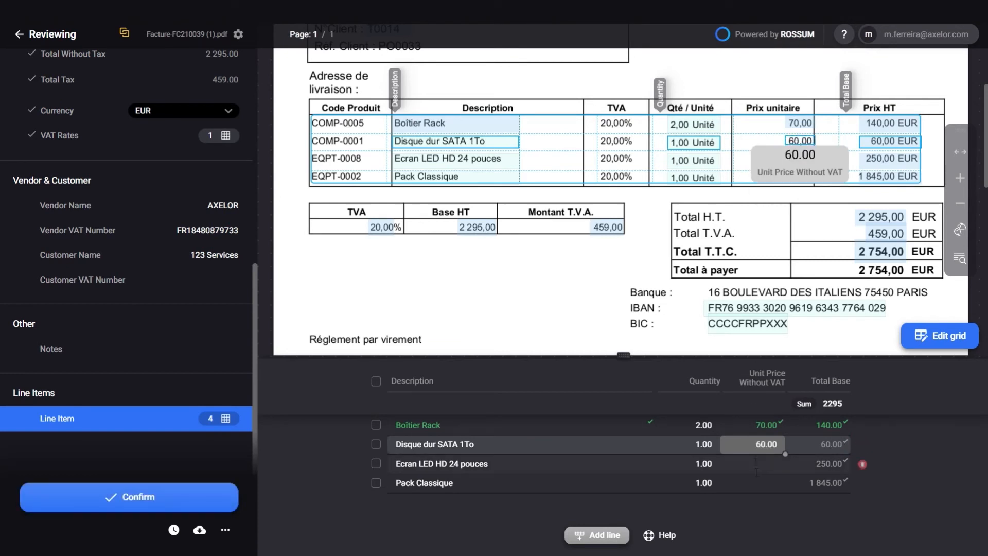
click(756, 464)
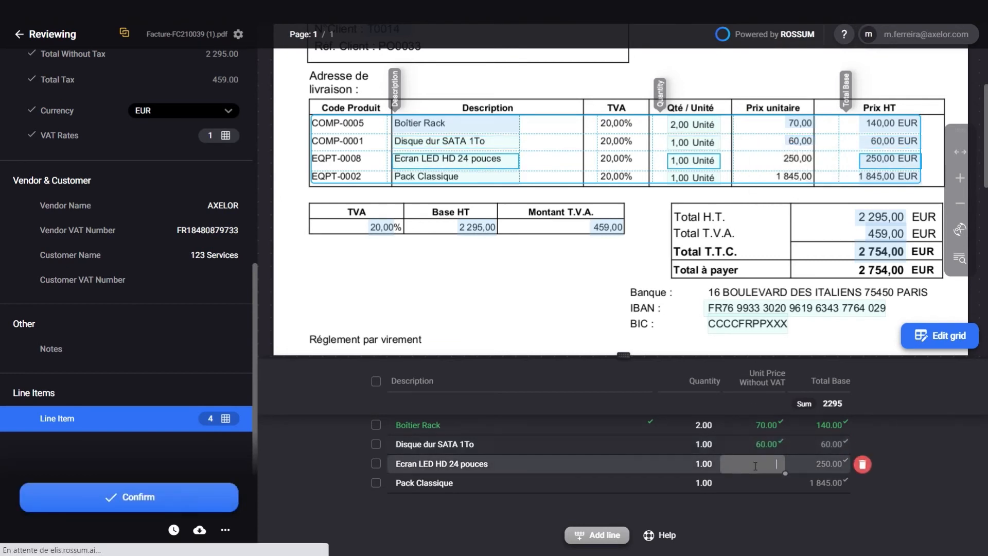
click(789, 160)
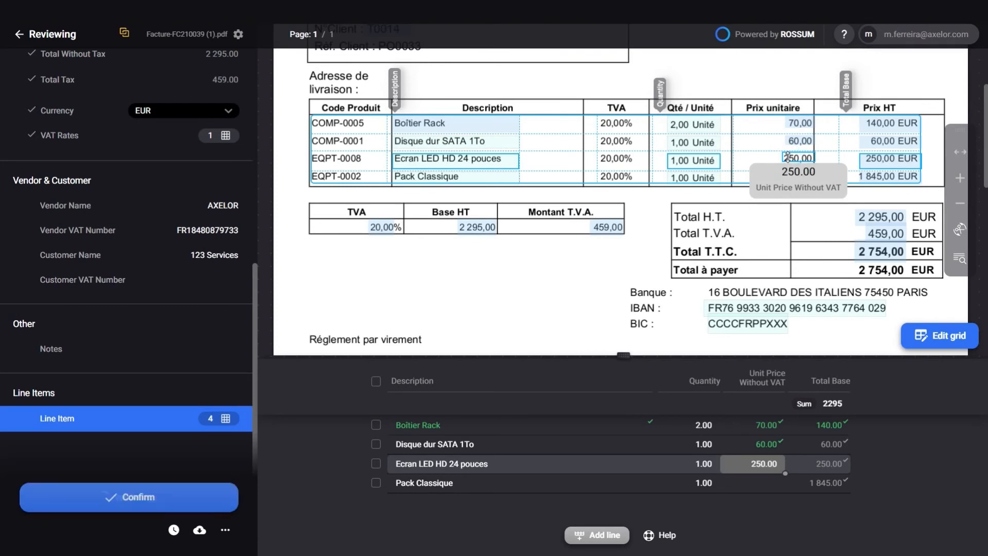
click(748, 477)
click(789, 176)
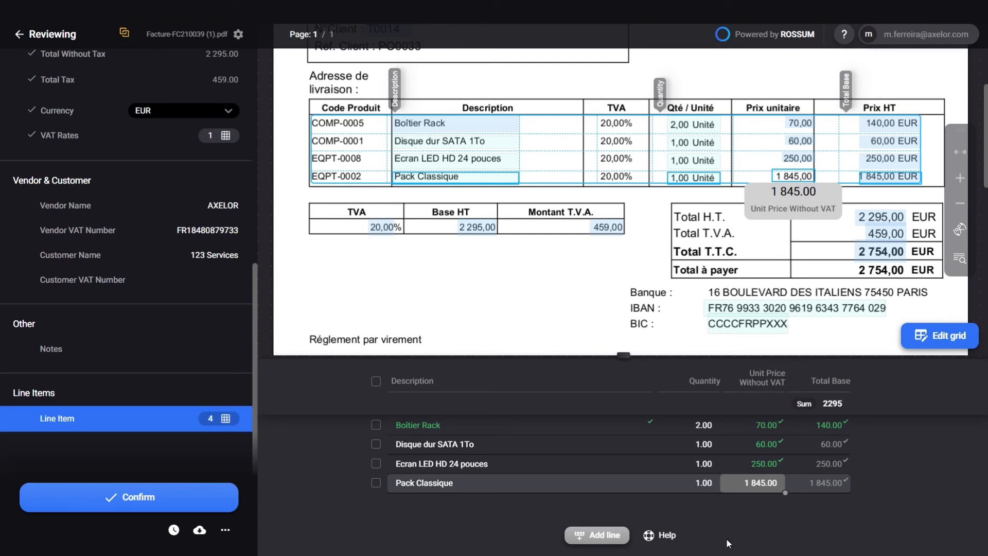
Confirm the corrected document in Rossum and leave the full-screen view
click(142, 498)
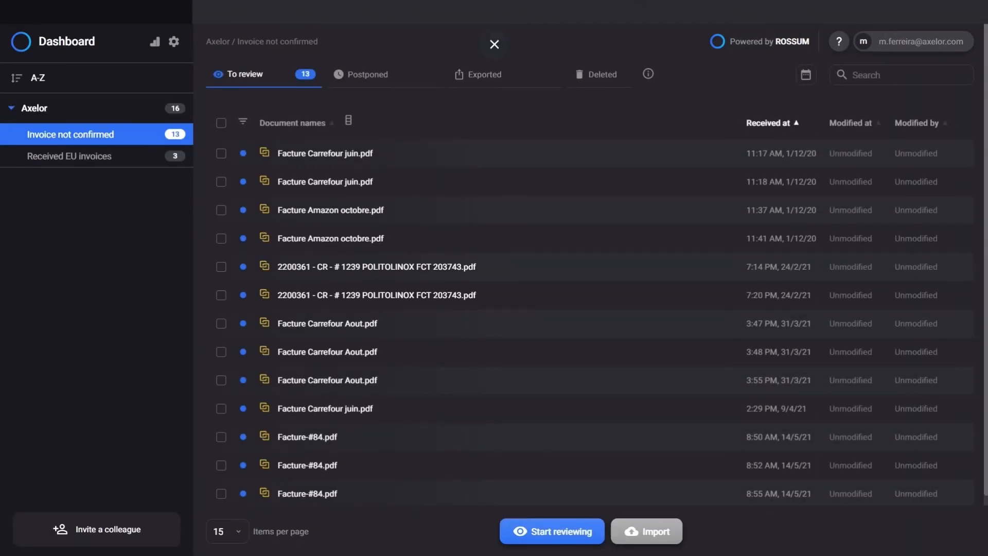
key(F11)
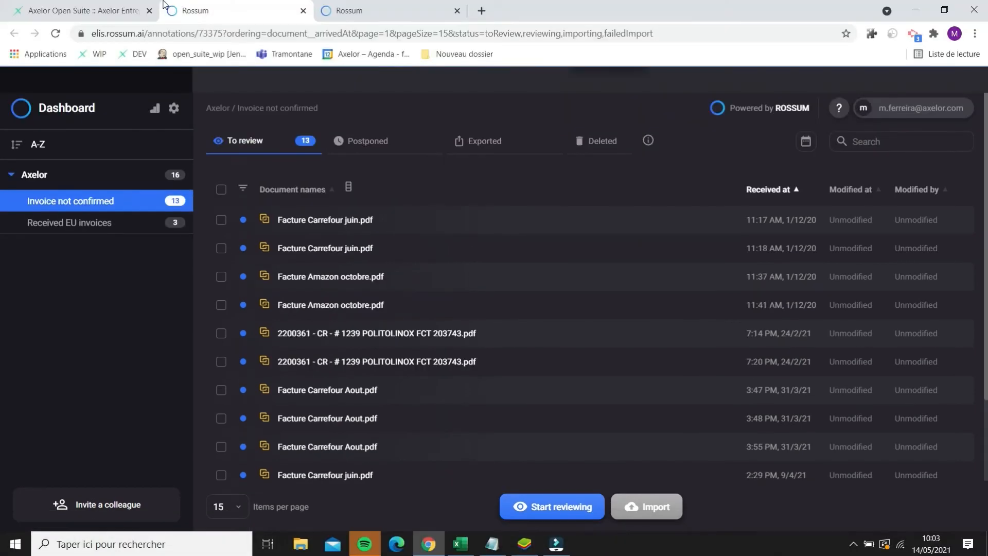
Switch back to Axelor Open Suite and update template 009 with the information corrected in Rossum
click(103, 11)
key(F11)
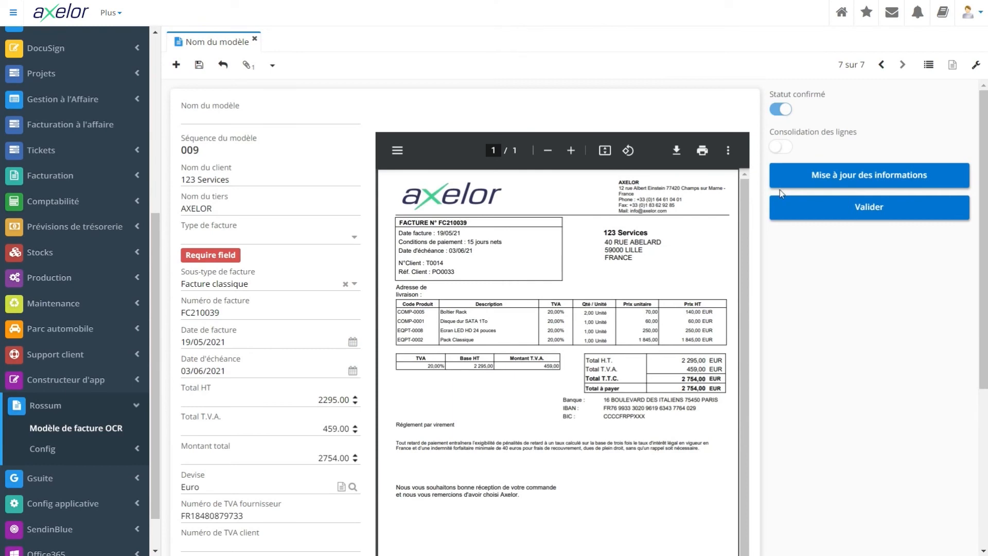
click(880, 181)
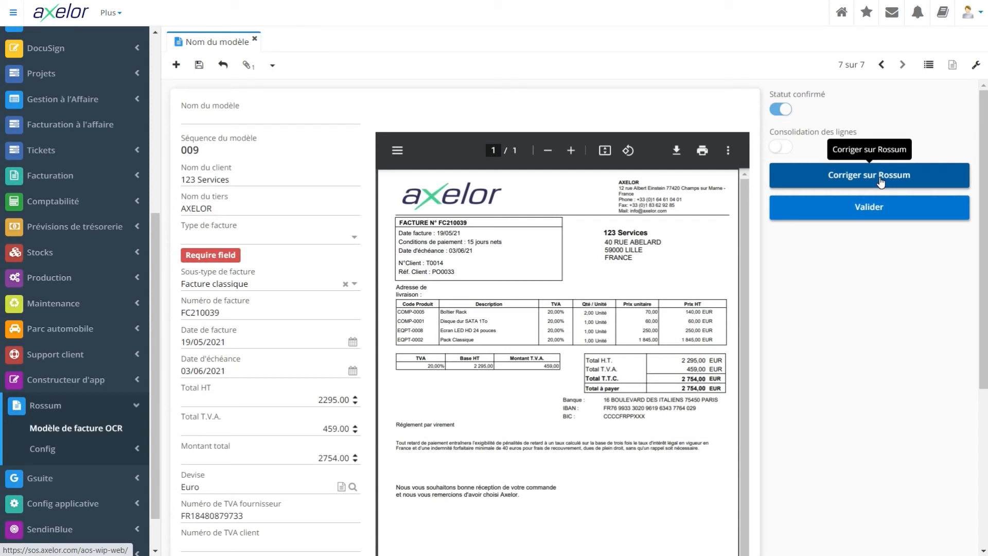
Set template 009's Type de facture to Achat fournisseur
click(208, 237)
click(210, 253)
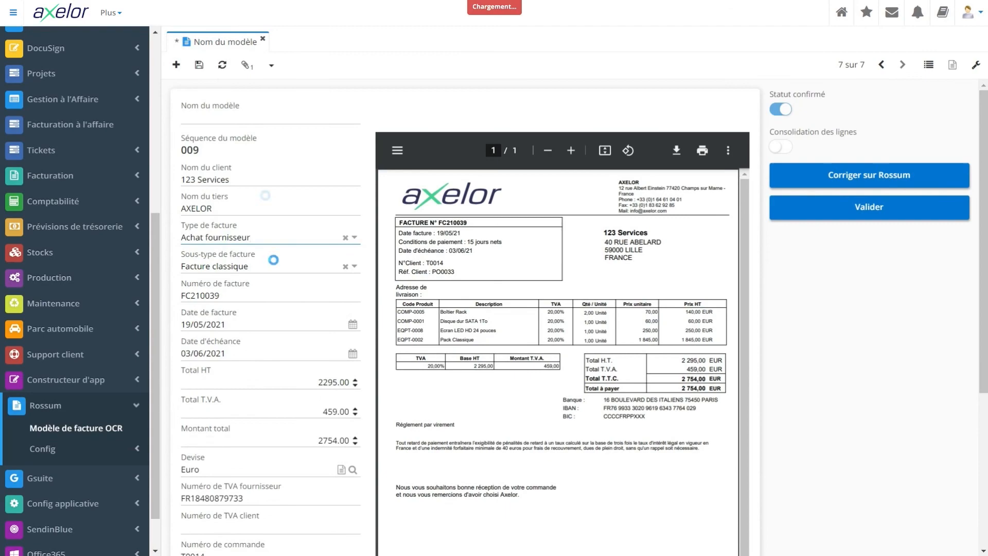
scroll(252, 241, down, 2)
scroll(253, 242, down, 3)
scroll(252, 244, up, 3)
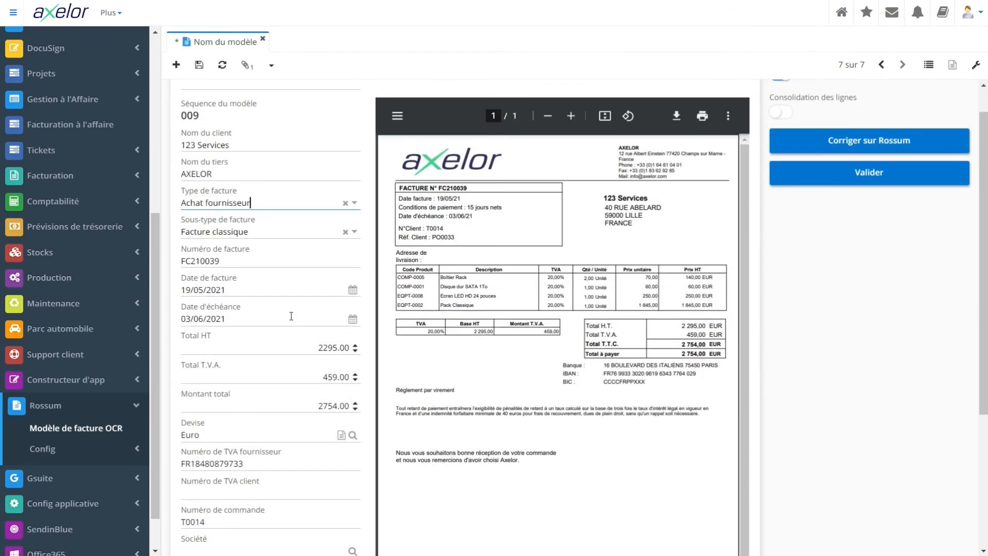
Set the template's Société to 123 Services and its Fournisseur to Axelor
scroll(291, 316, down, 4)
click(201, 349)
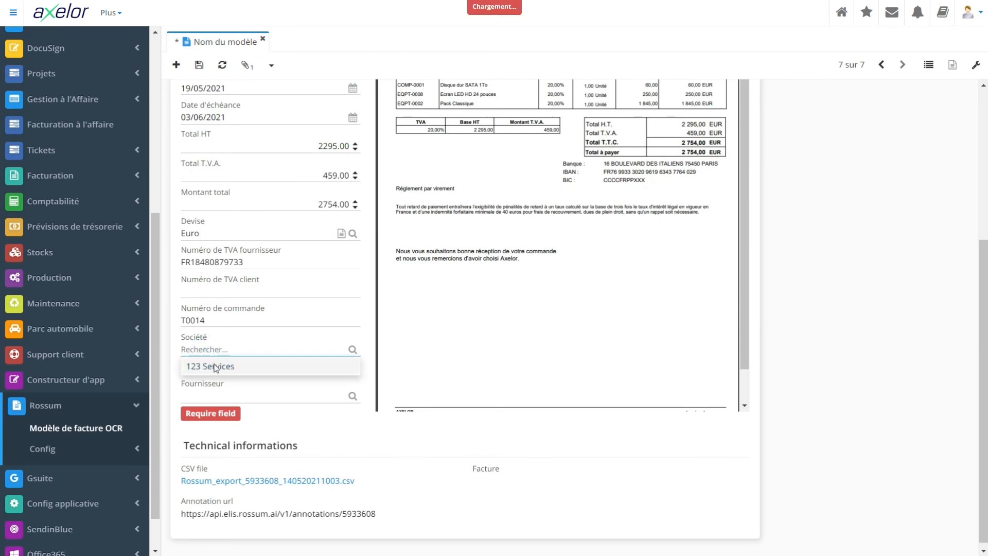
click(214, 366)
click(214, 375)
text(Axelor)
click(227, 394)
Validate template 009 and review its completed fields, including Société and Fournisseur
scroll(228, 394, up, 5)
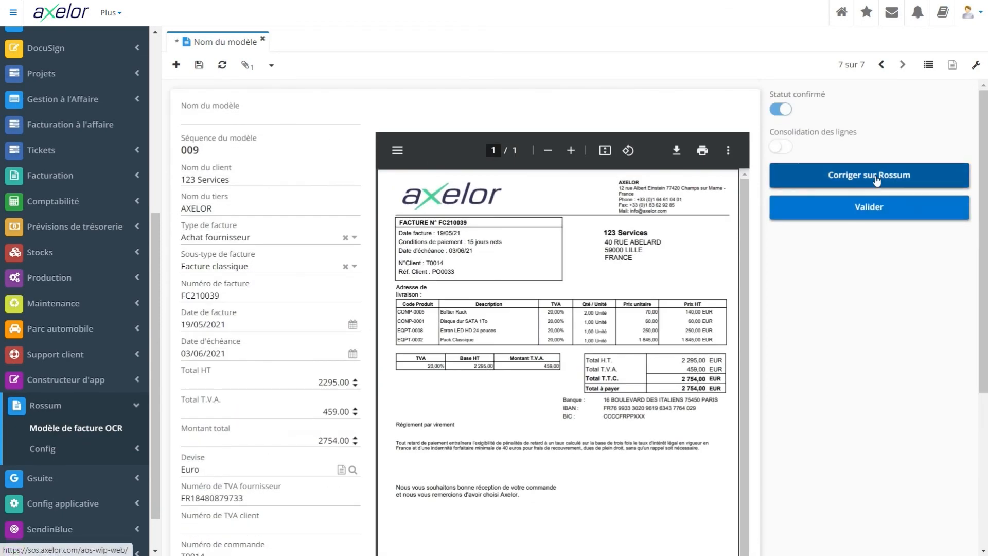
click(887, 206)
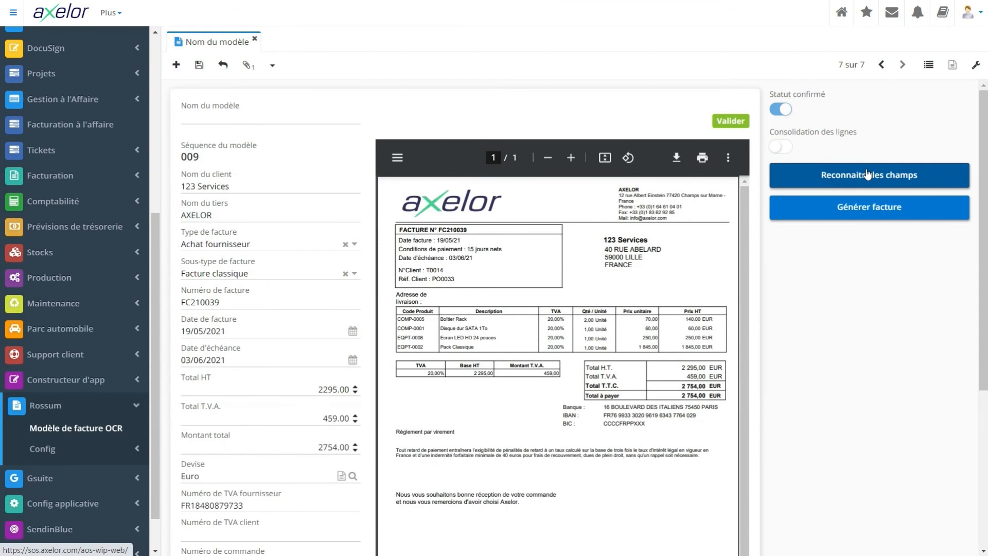
scroll(289, 379, down, 5)
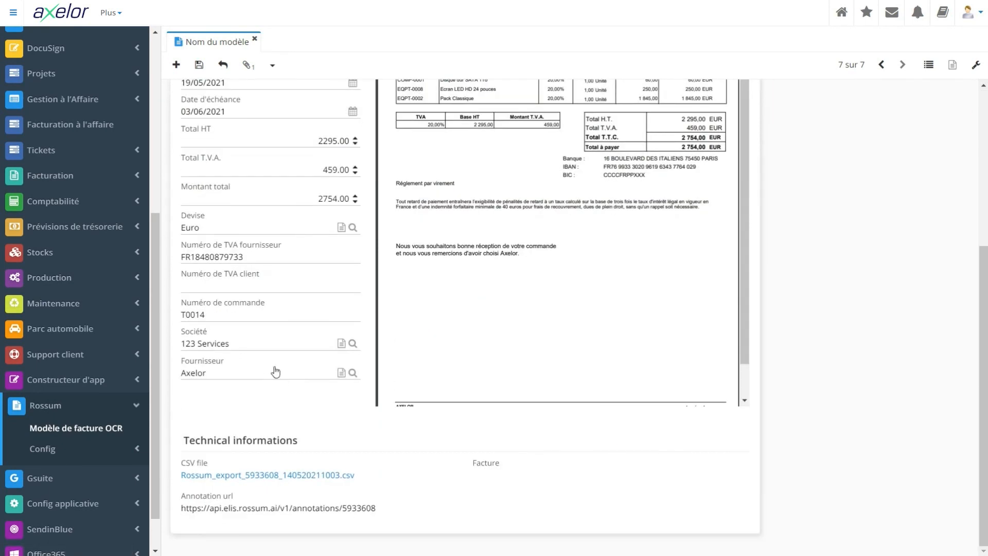
scroll(276, 371, up, 5)
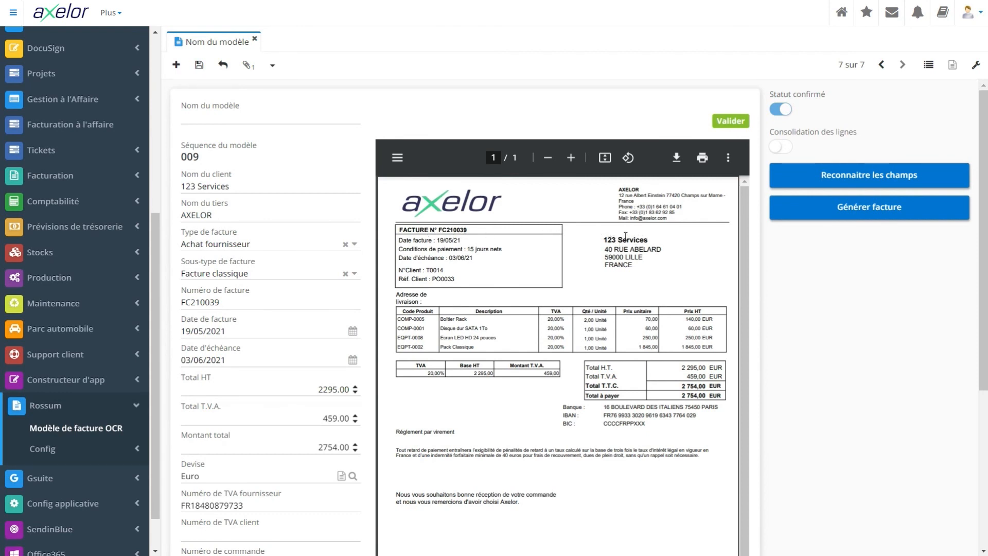
Generate the supplier invoice from the validated template and review its product lines and header details
scroll(323, 322, down, 5)
click(248, 337)
scroll(899, 294, up, 5)
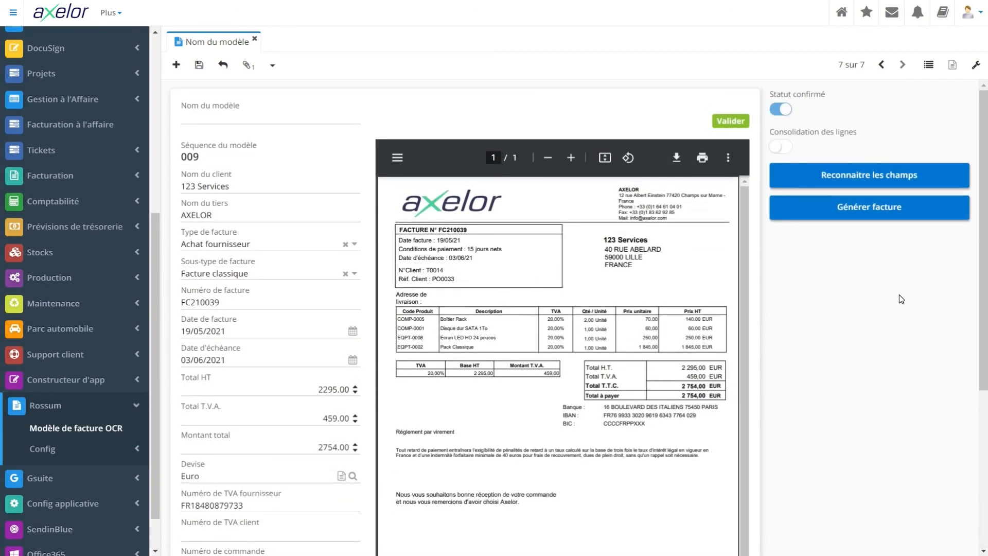
click(867, 210)
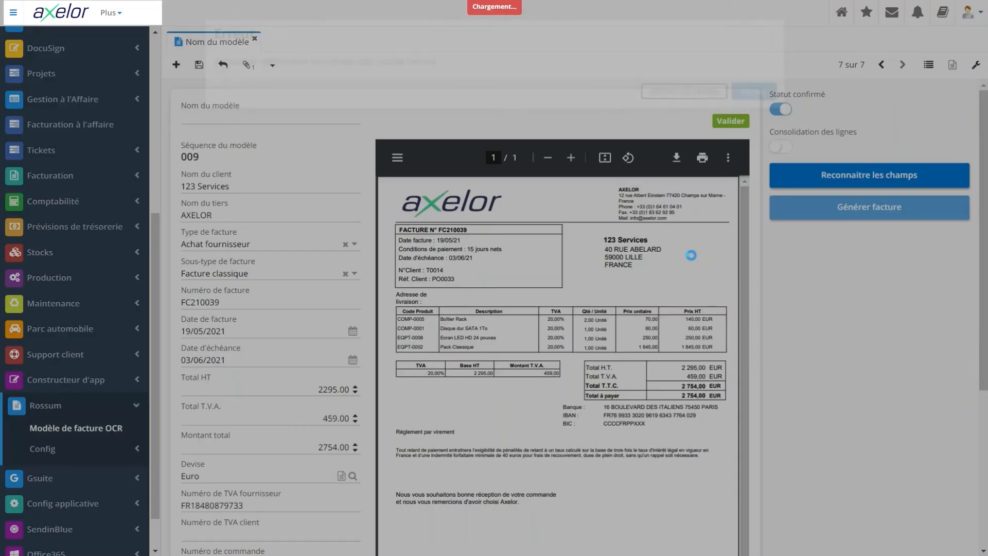
scroll(654, 112, down, 4)
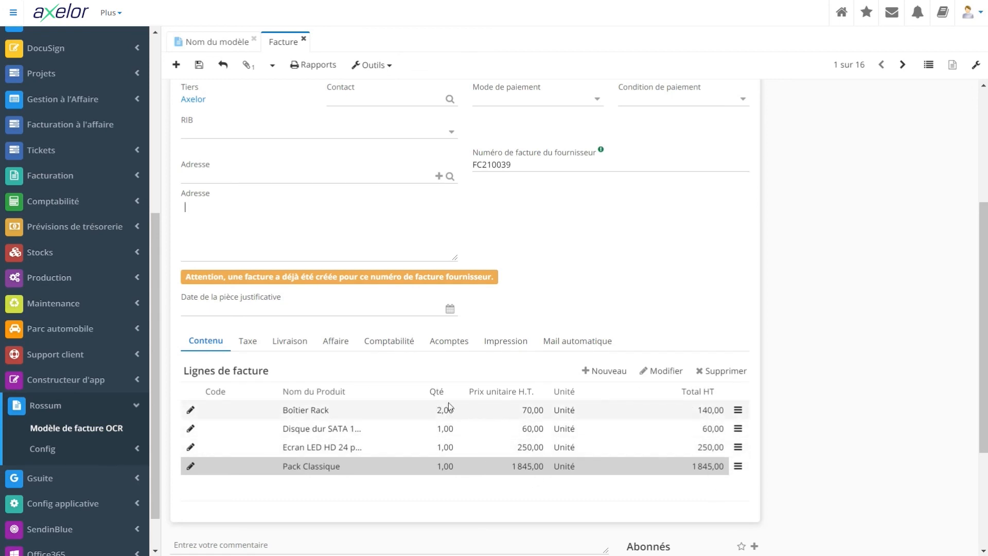
scroll(581, 213, up, 5)
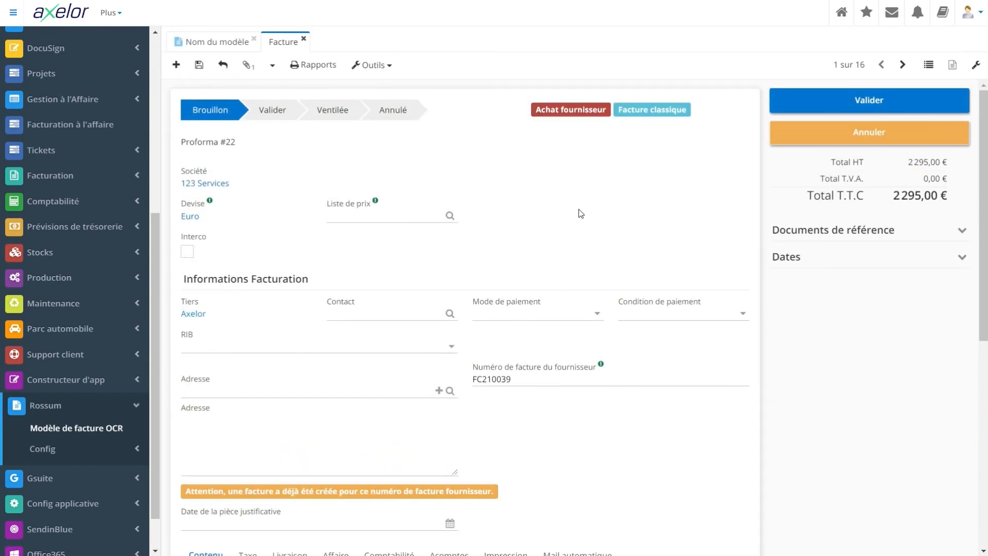
scroll(580, 214, down, 1)
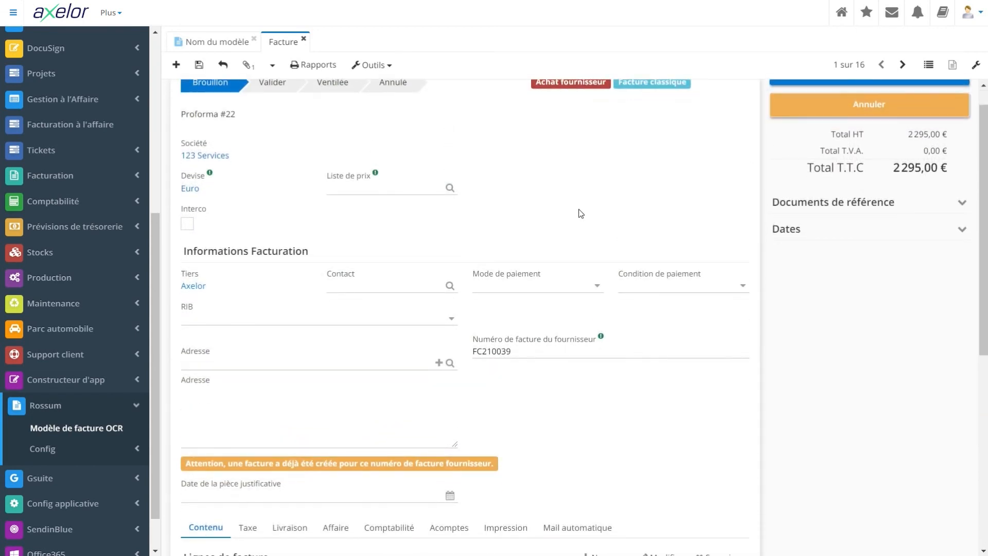